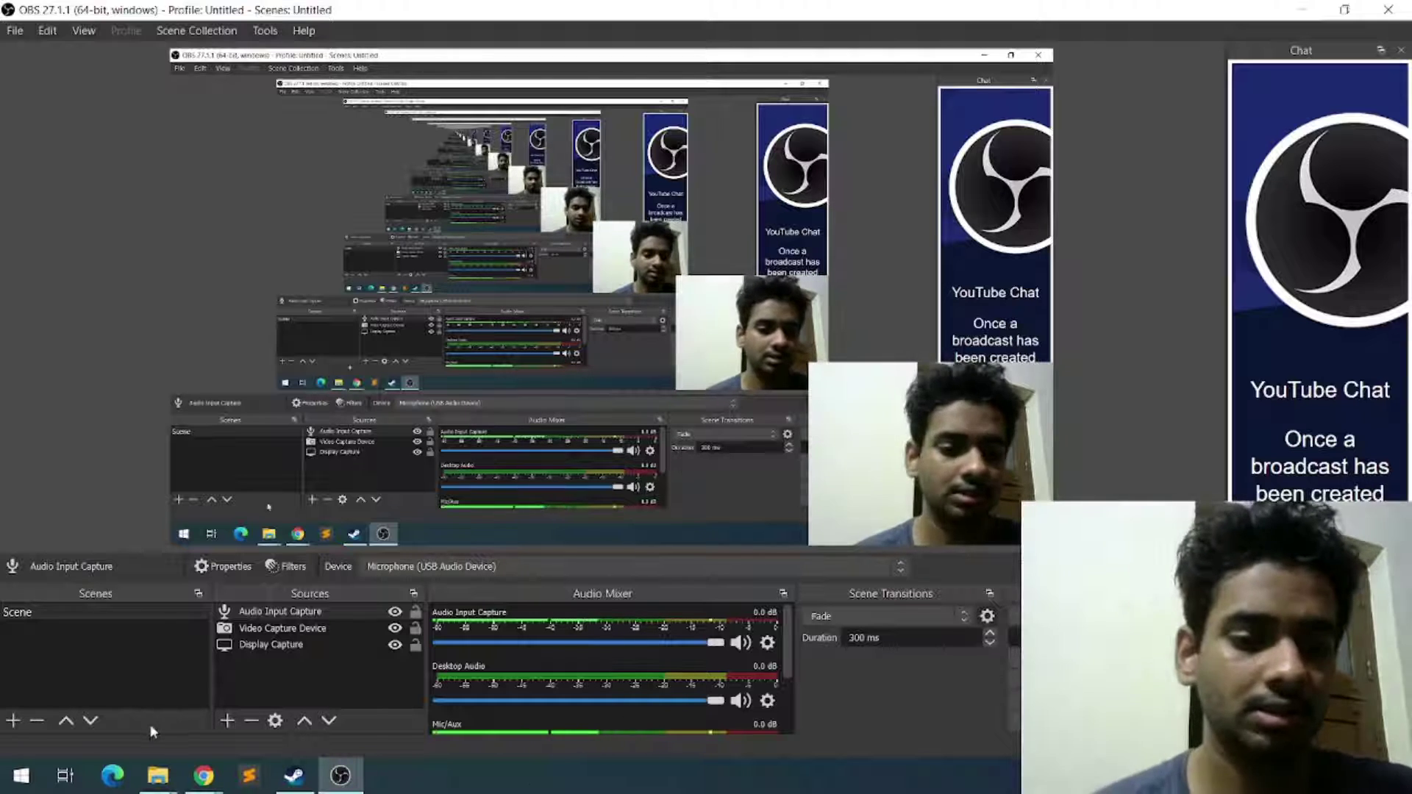
# - Search Windows for "path", open the system environment variables settings, and bring up the Environment Variables list
pyautogui.moveTo(205, 777)
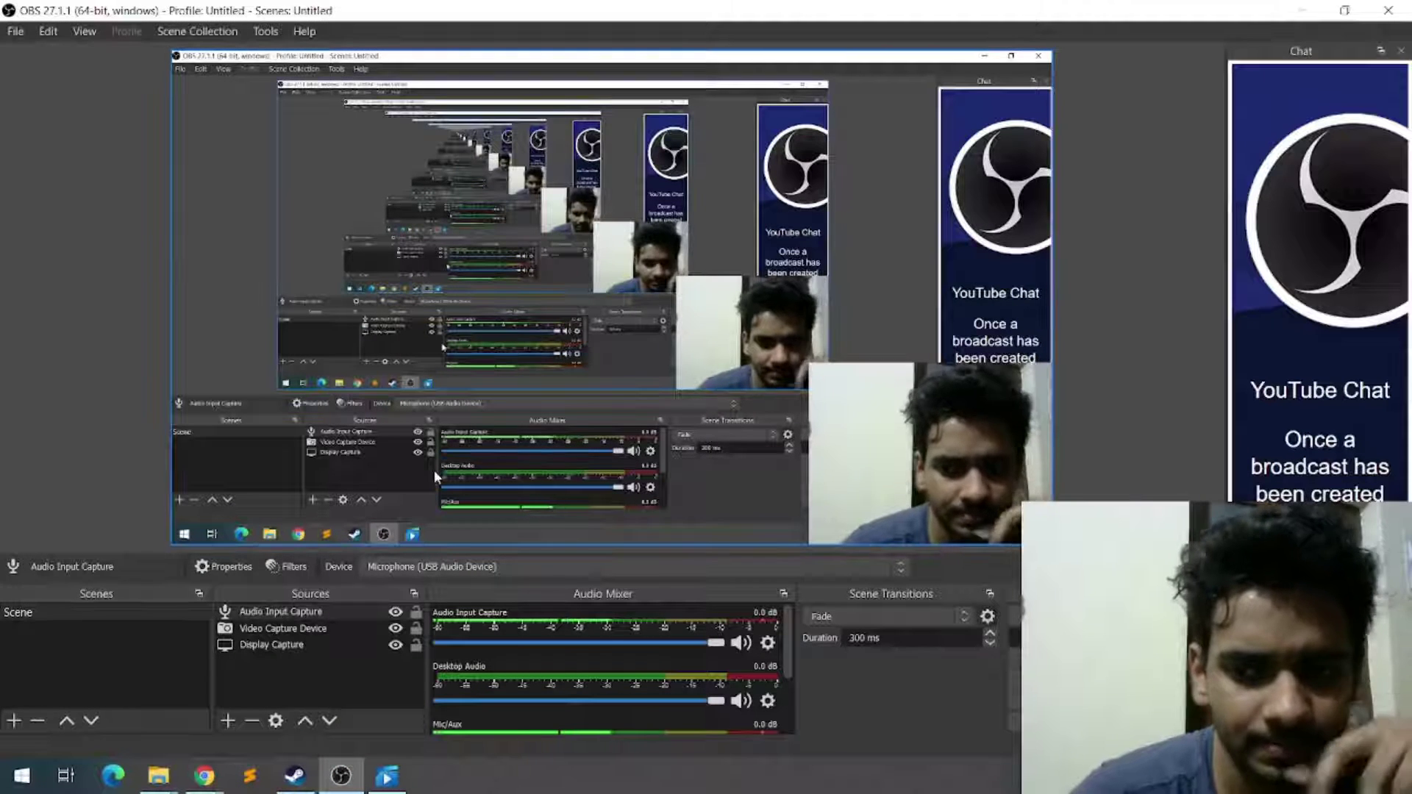
pyautogui.press('super')
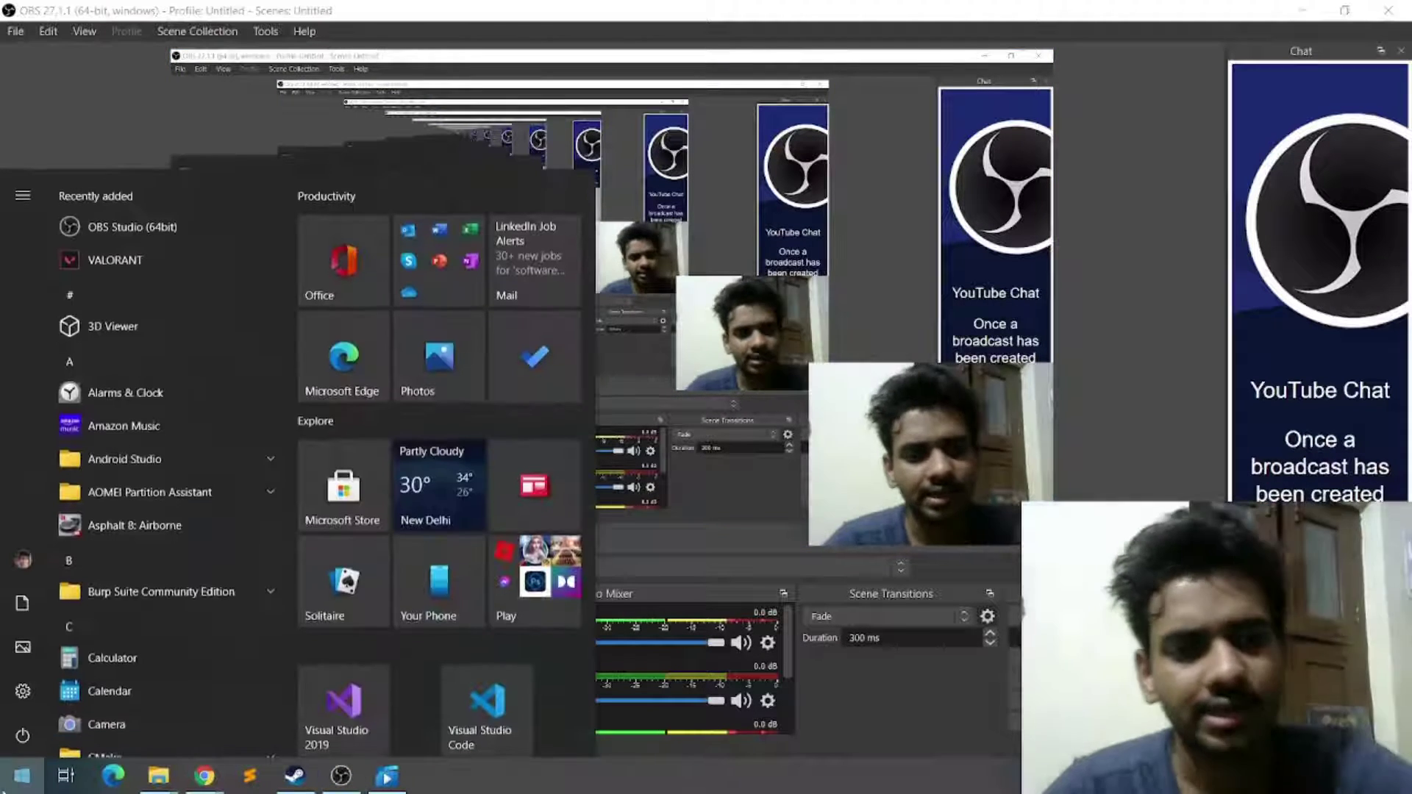
pyautogui.write('c')
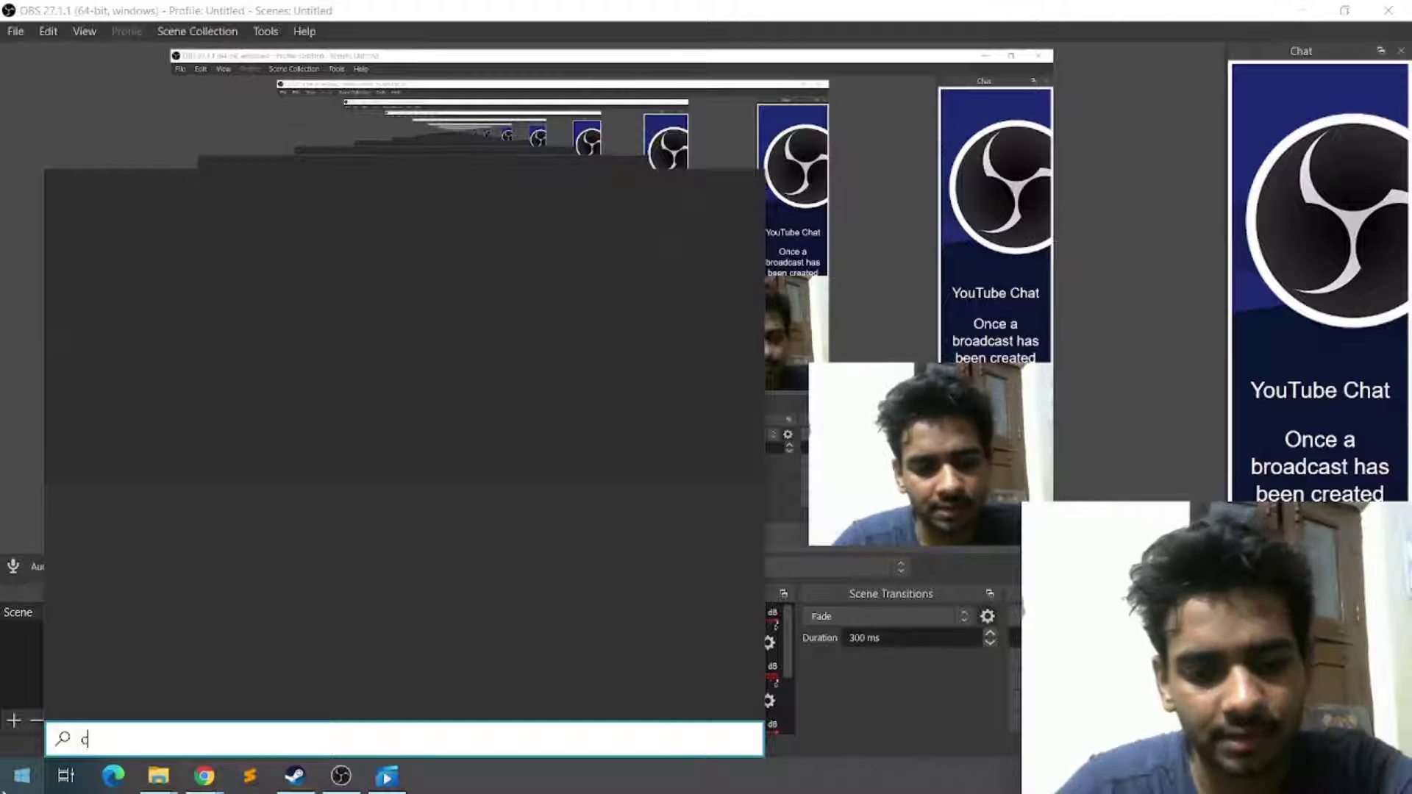
pyautogui.write('ontrol')
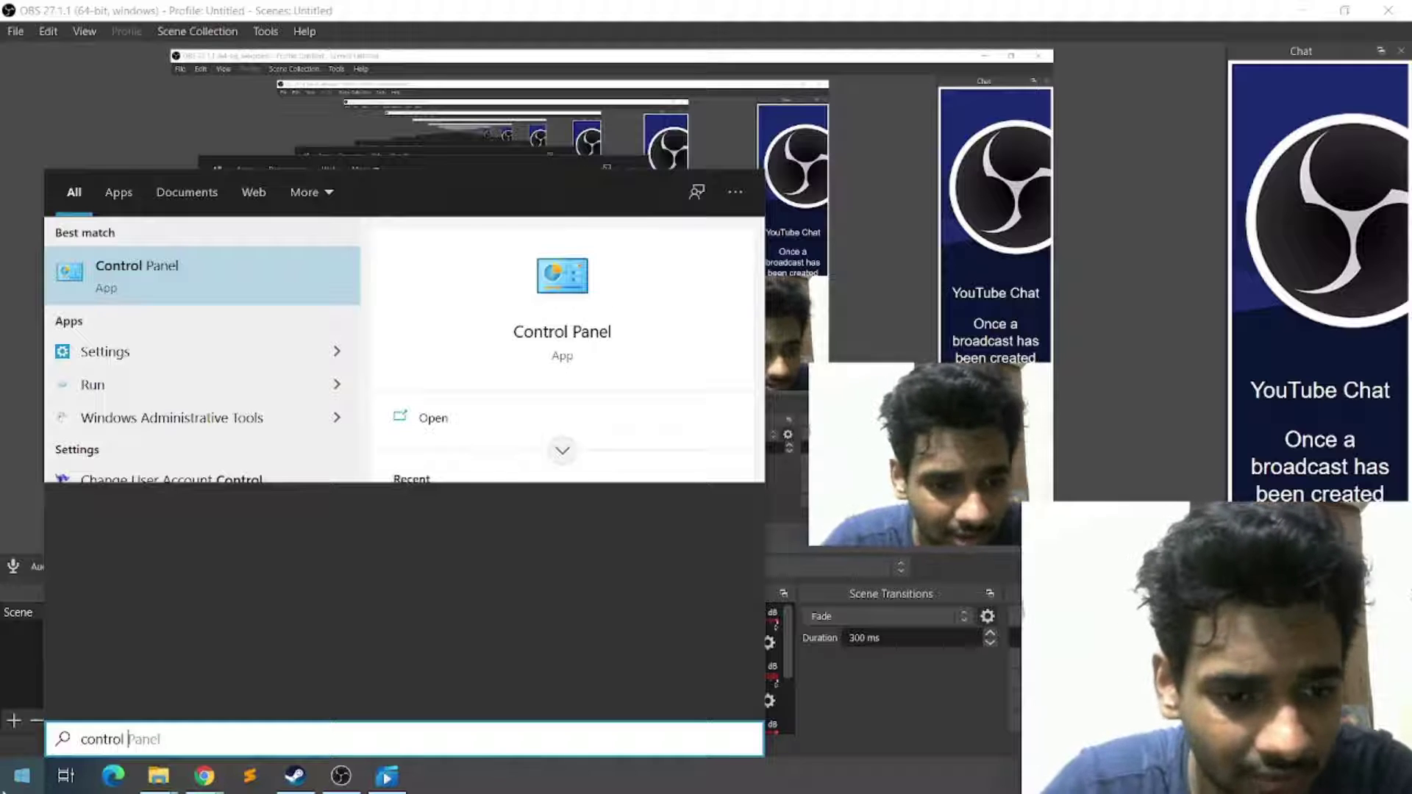
pyautogui.hotkey('ctrl', 'a')
pyautogui.write('path')
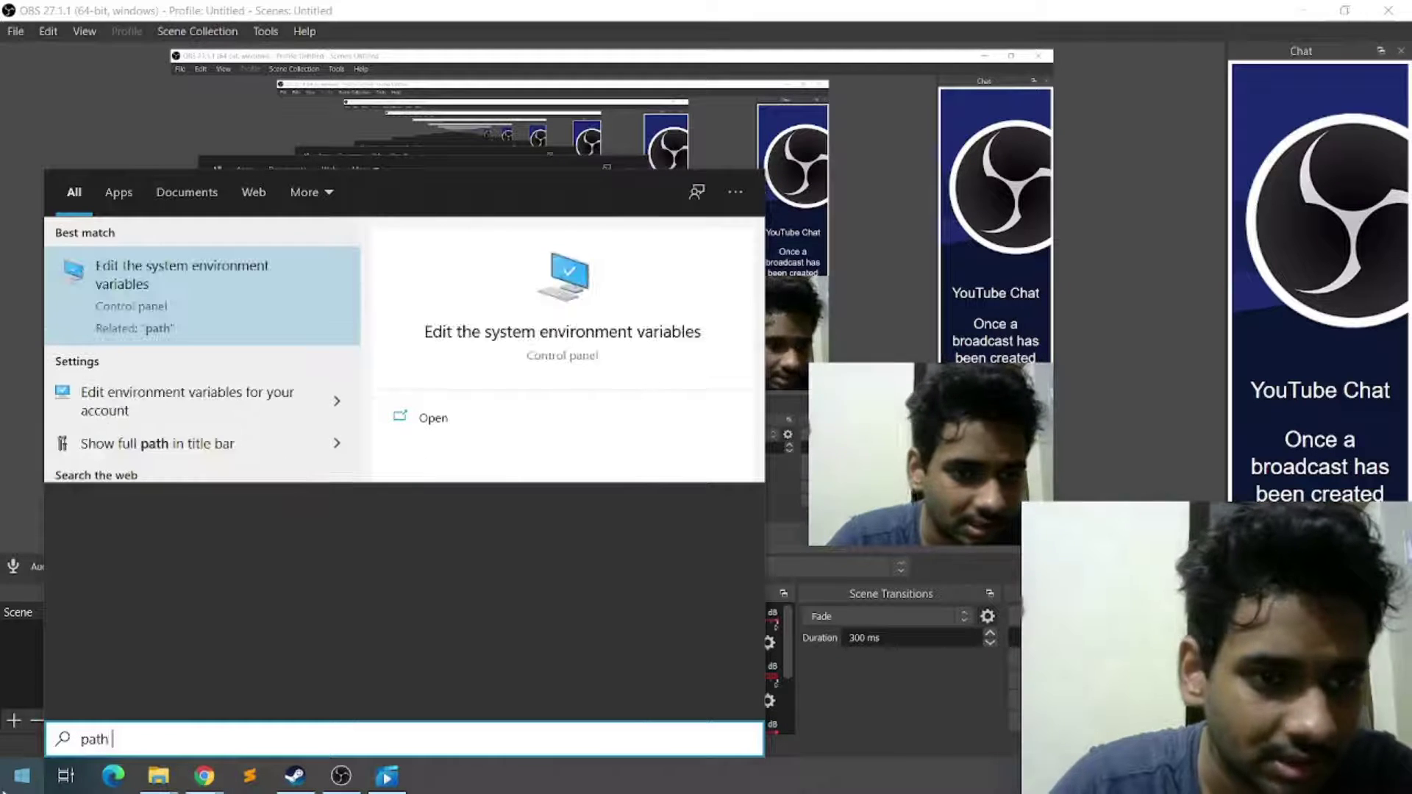
pyautogui.press('Return')
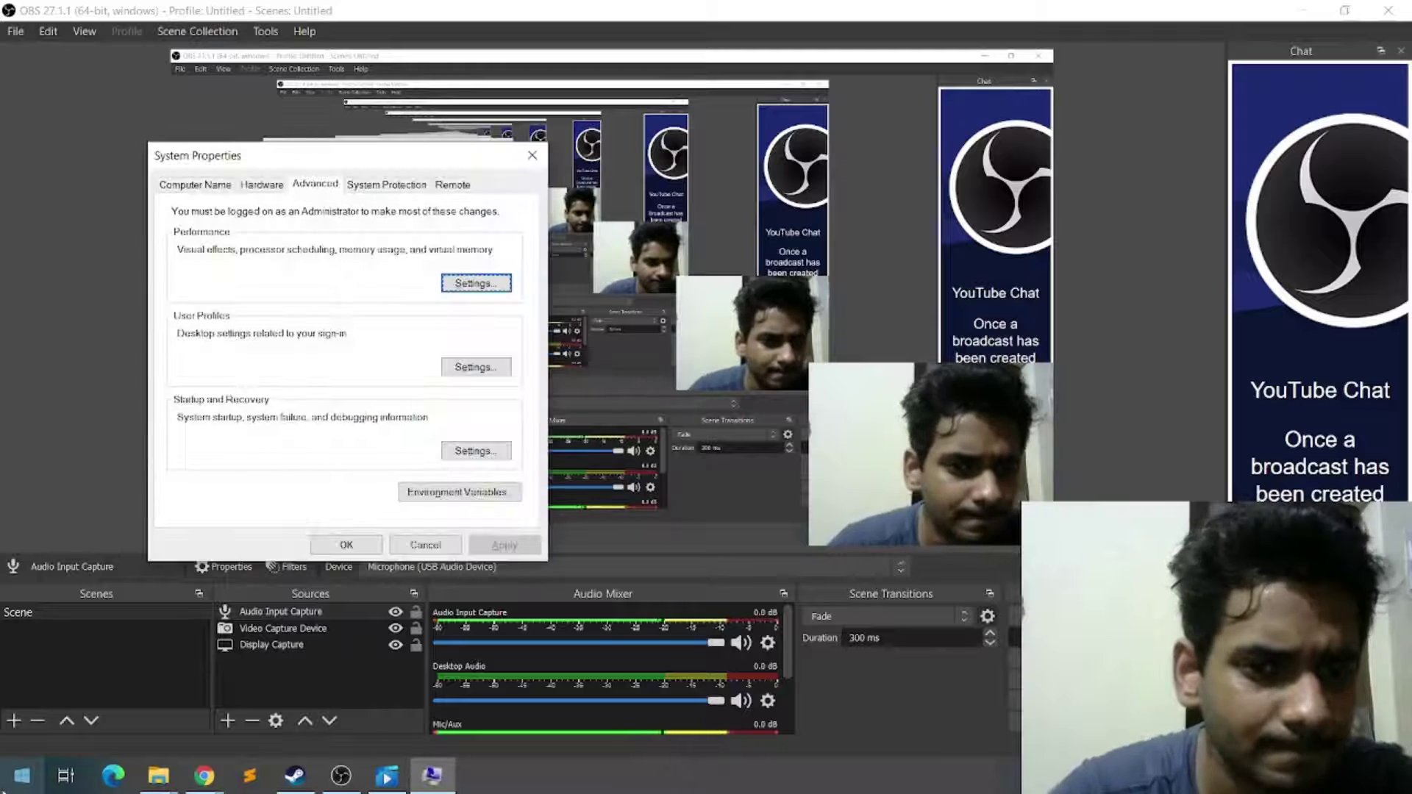
pyautogui.click(423, 494)
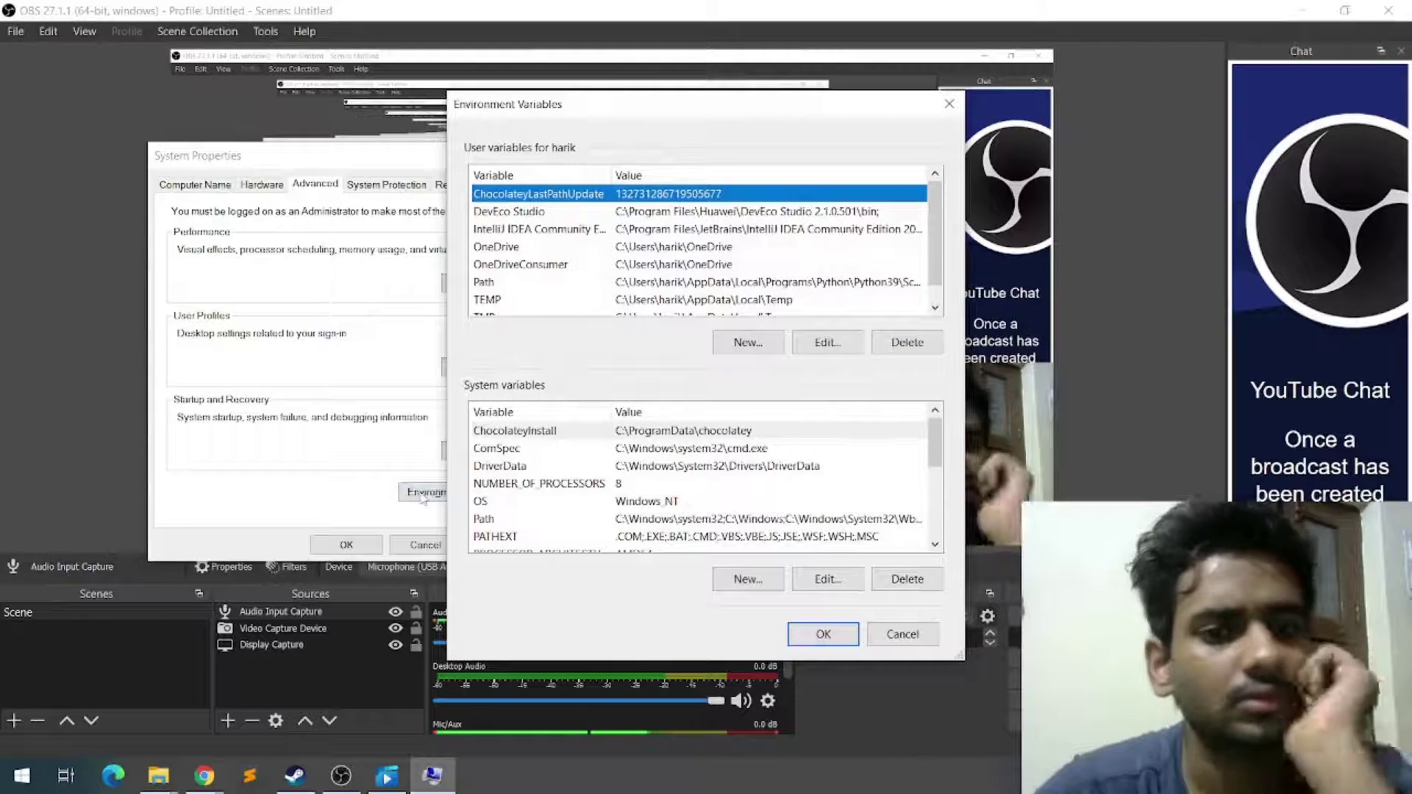
# - Delete the C:\Python39 entry from the system Path variable, save the change, and close System Properties
pyautogui.doubleClick(535, 520)
pyautogui.click(579, 402)
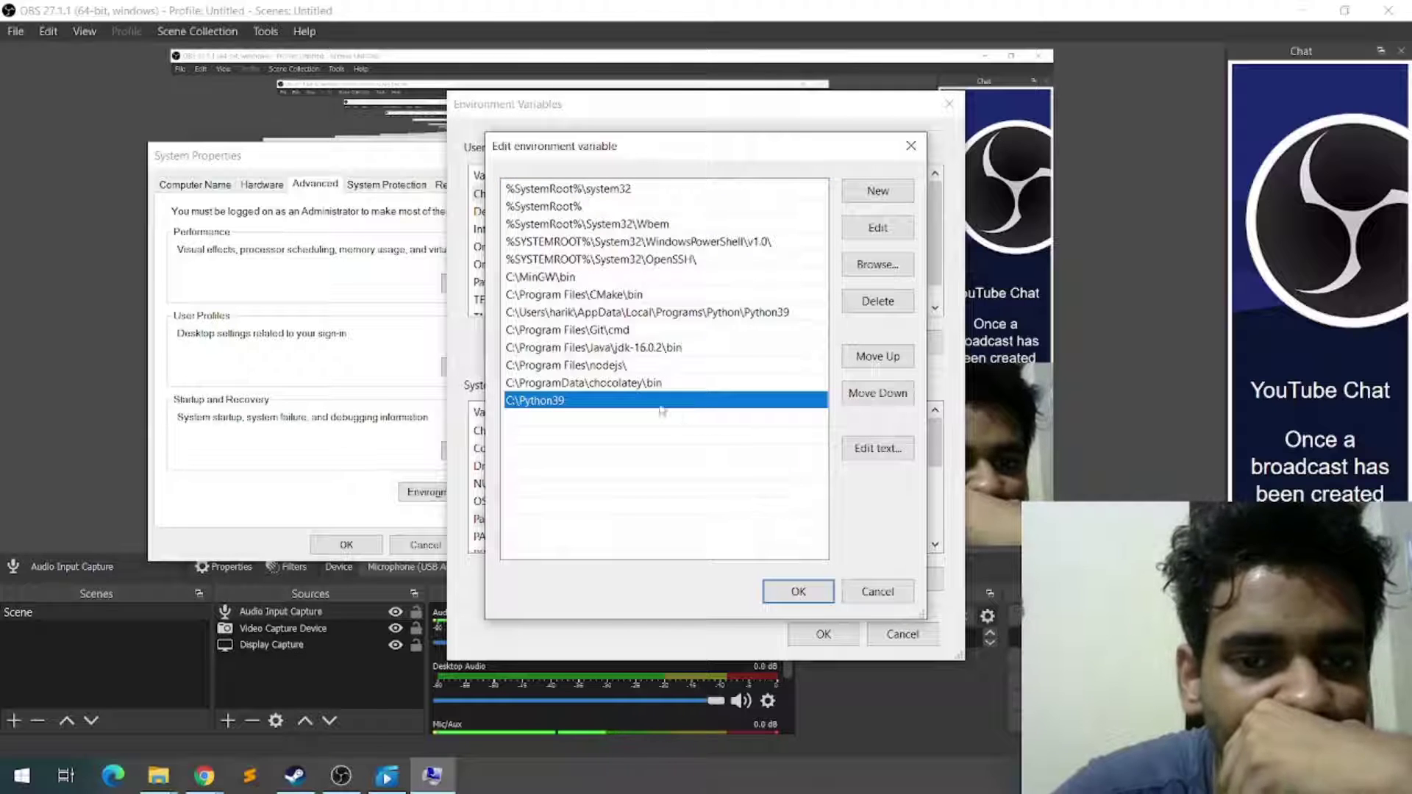
pyautogui.doubleClick(598, 401)
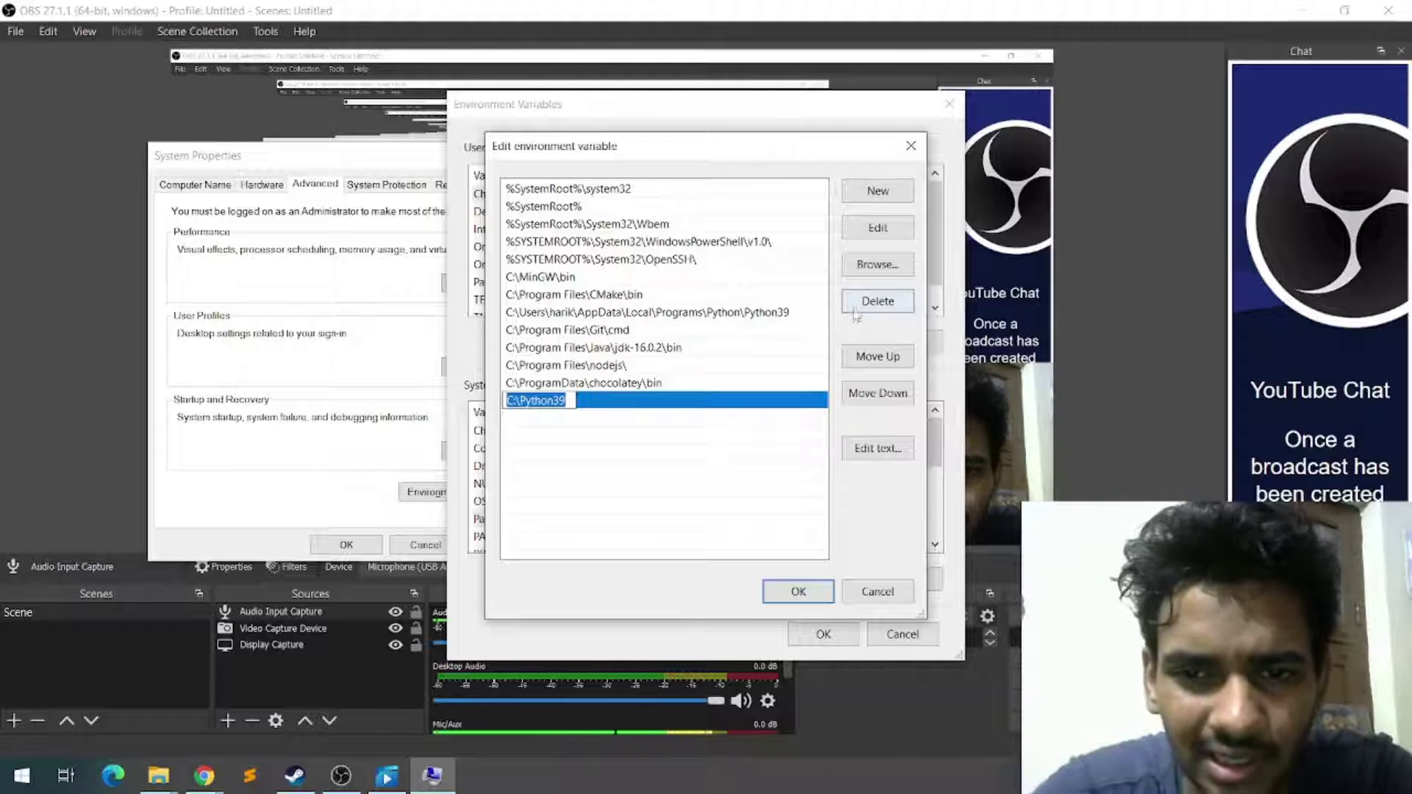
pyautogui.click(877, 301)
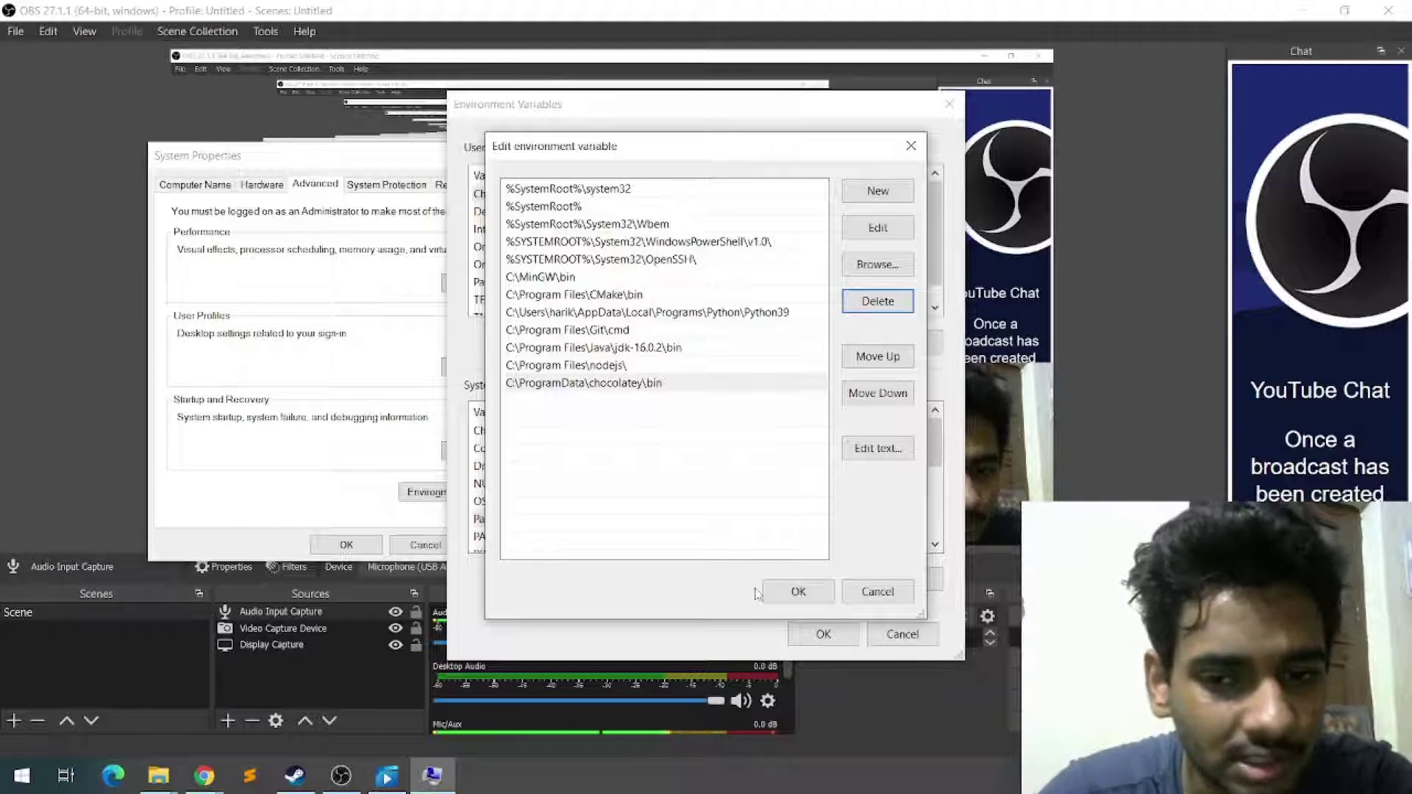
pyautogui.click(773, 597)
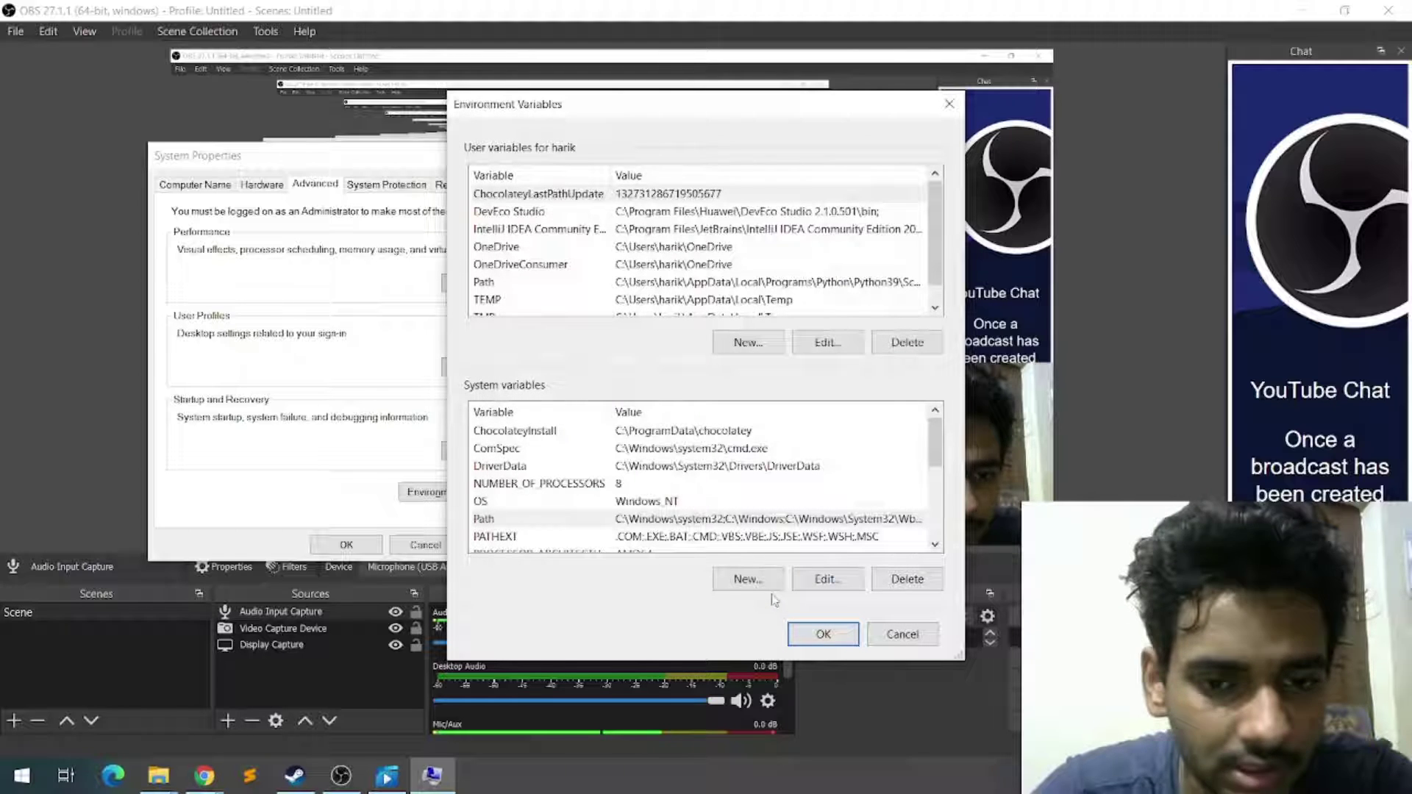
pyautogui.click(791, 636)
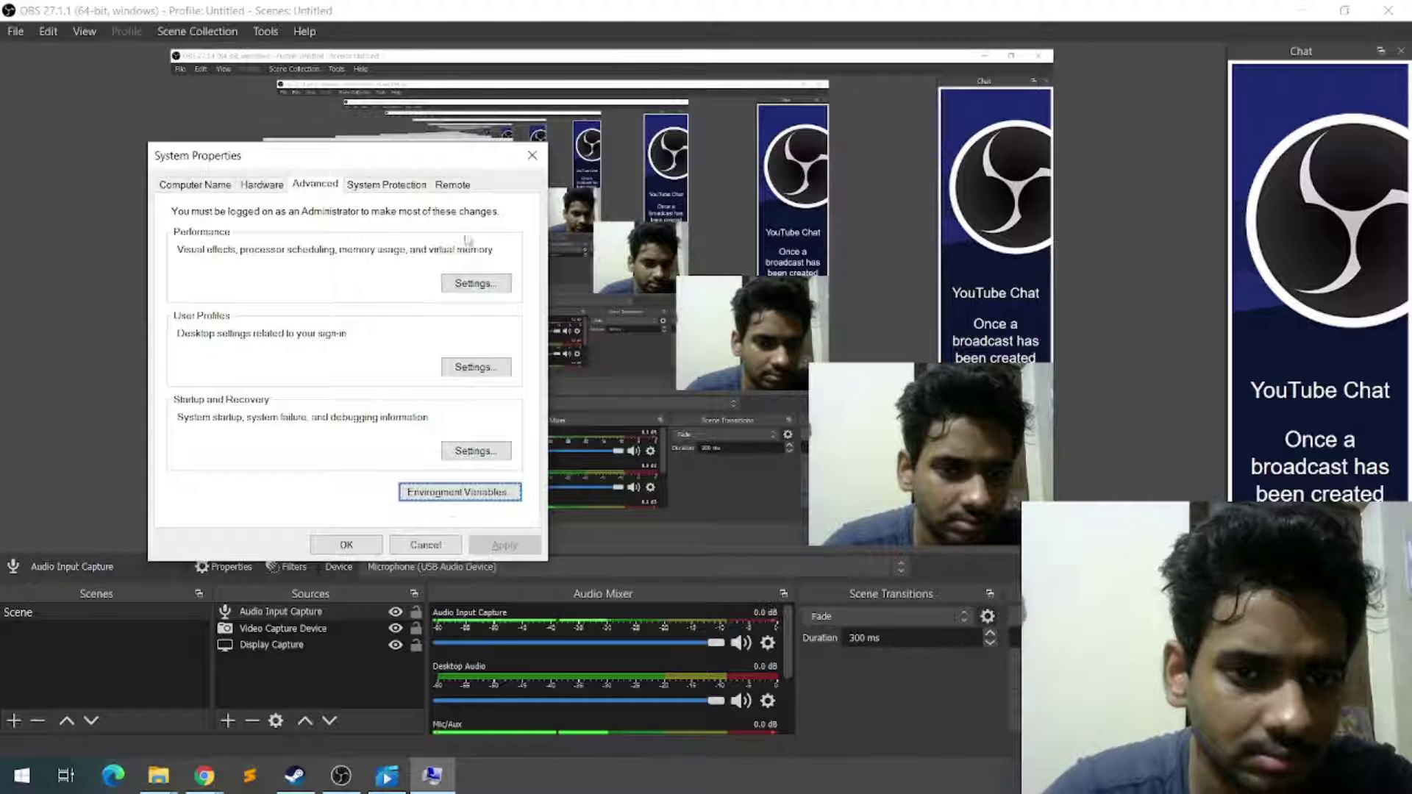
pyautogui.click(533, 156)
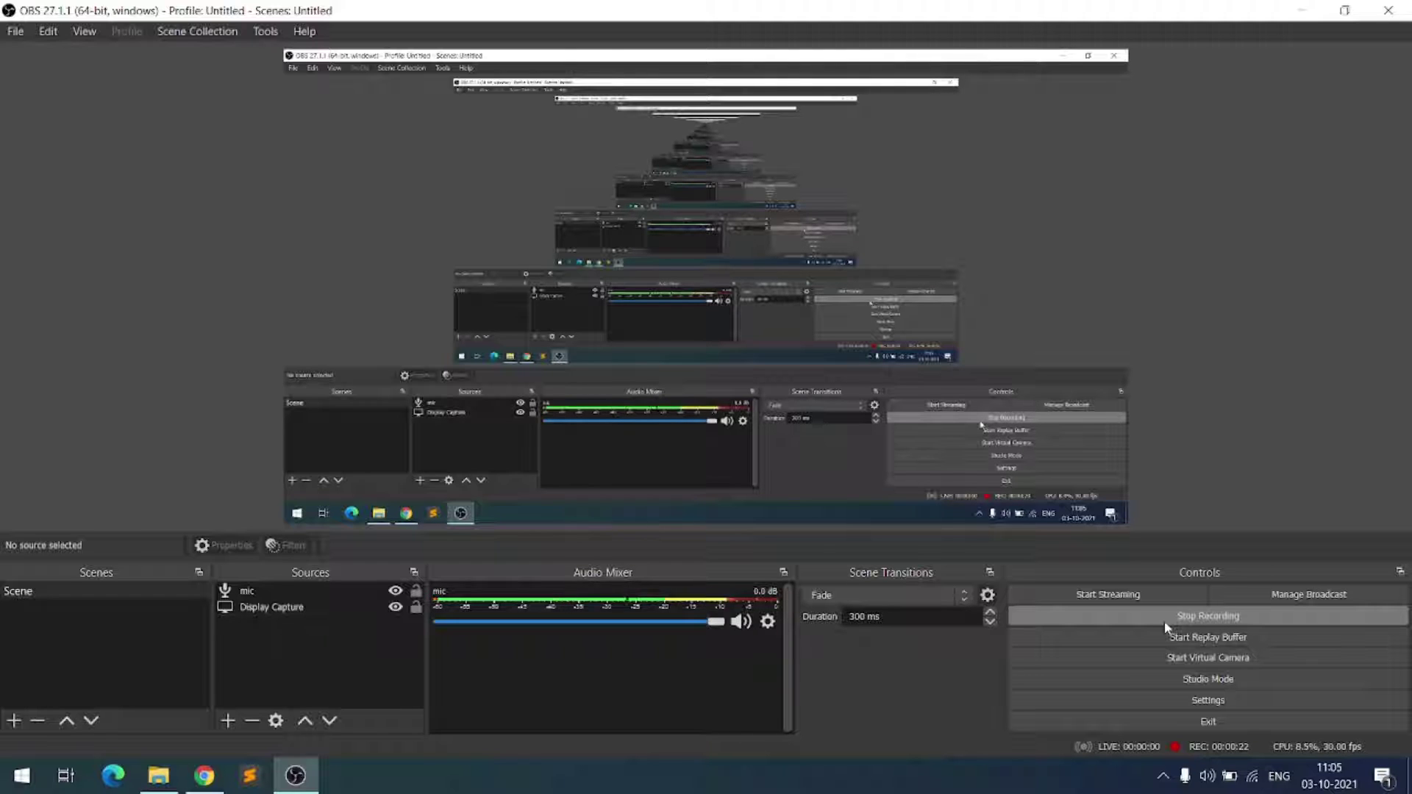
pyautogui.click(1165, 617)
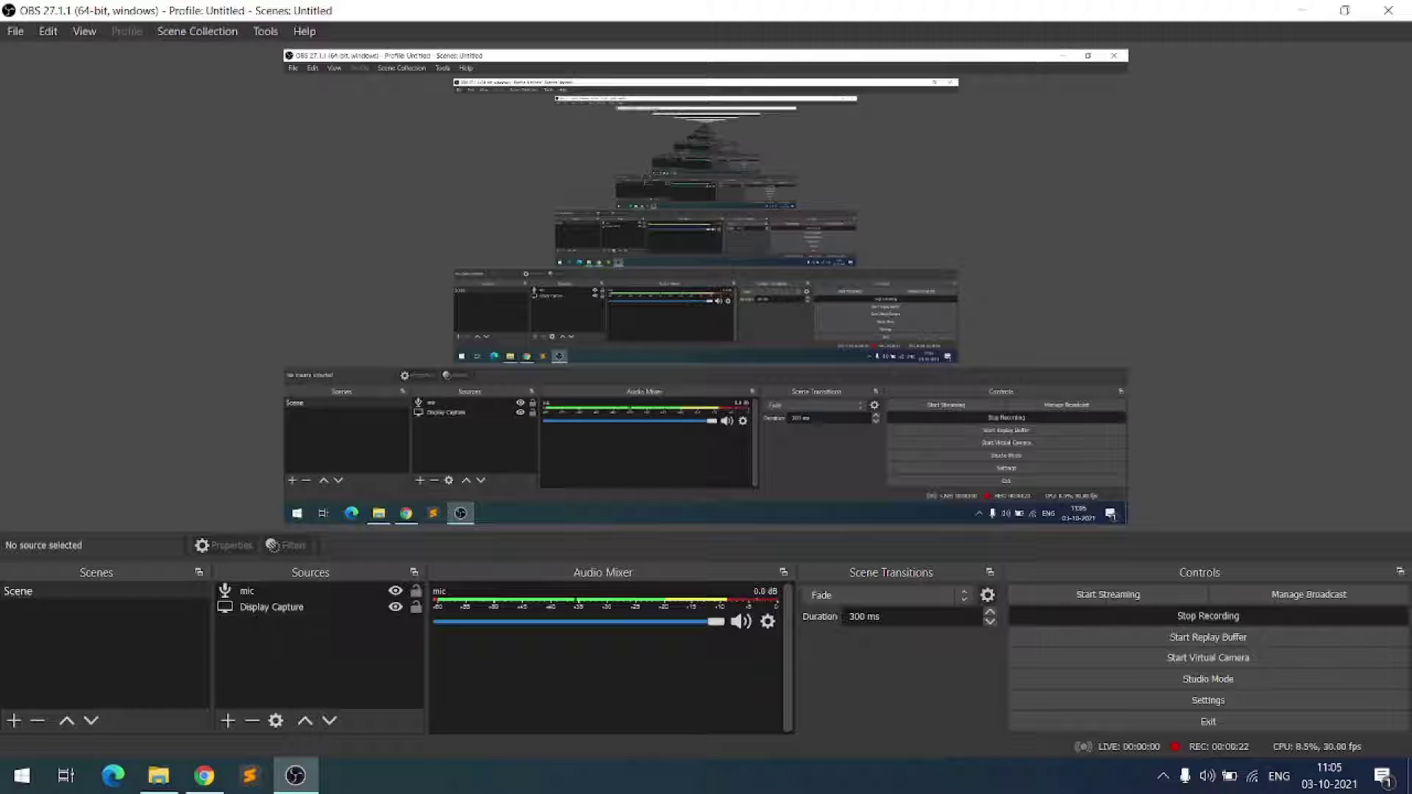
# - Switch to Chrome and open the Anaconda installers download section from the anaconda.com home page
pyautogui.click(224, 780)
pyautogui.scroll(-10, 483, 192)
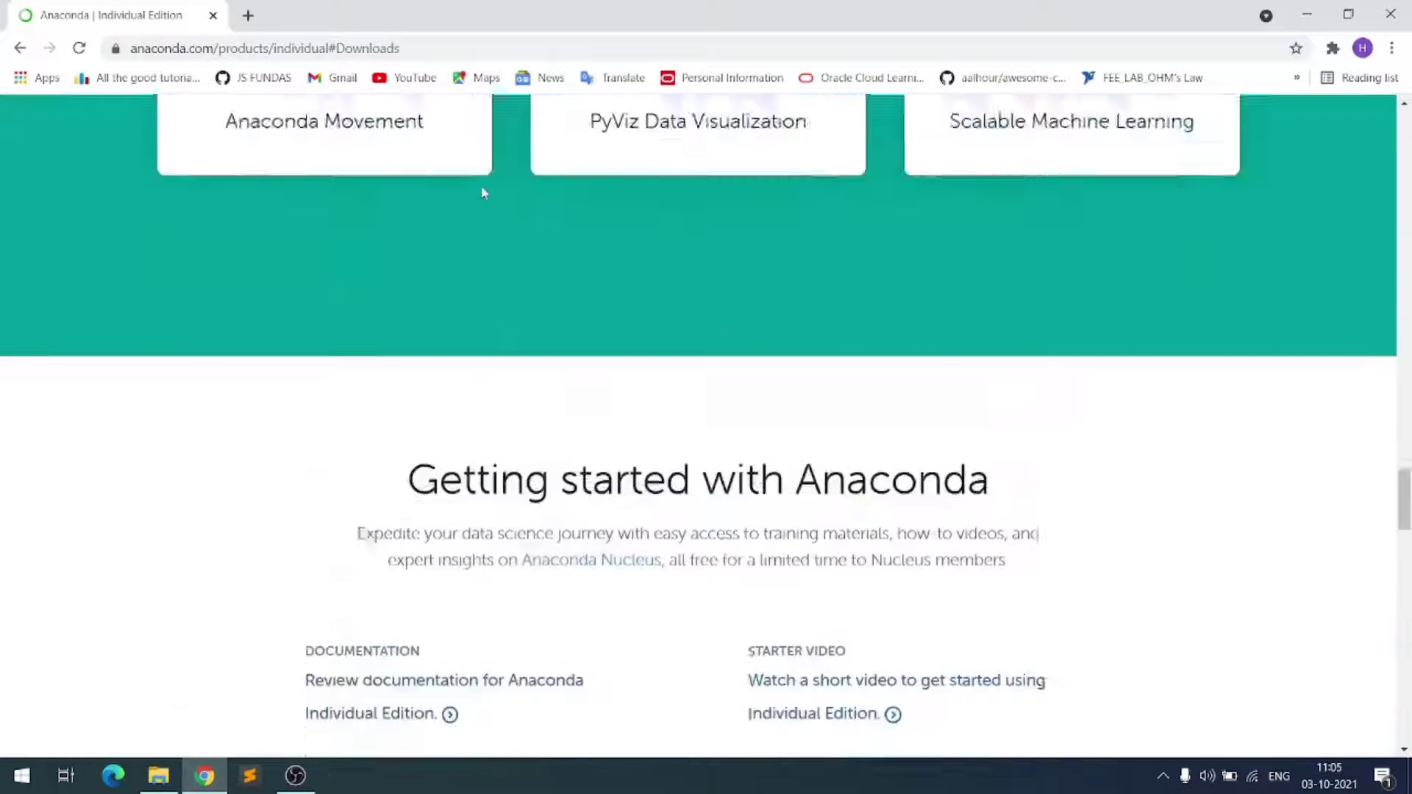
pyautogui.scroll(5, 483, 192)
pyautogui.scroll(-7, 483, 192)
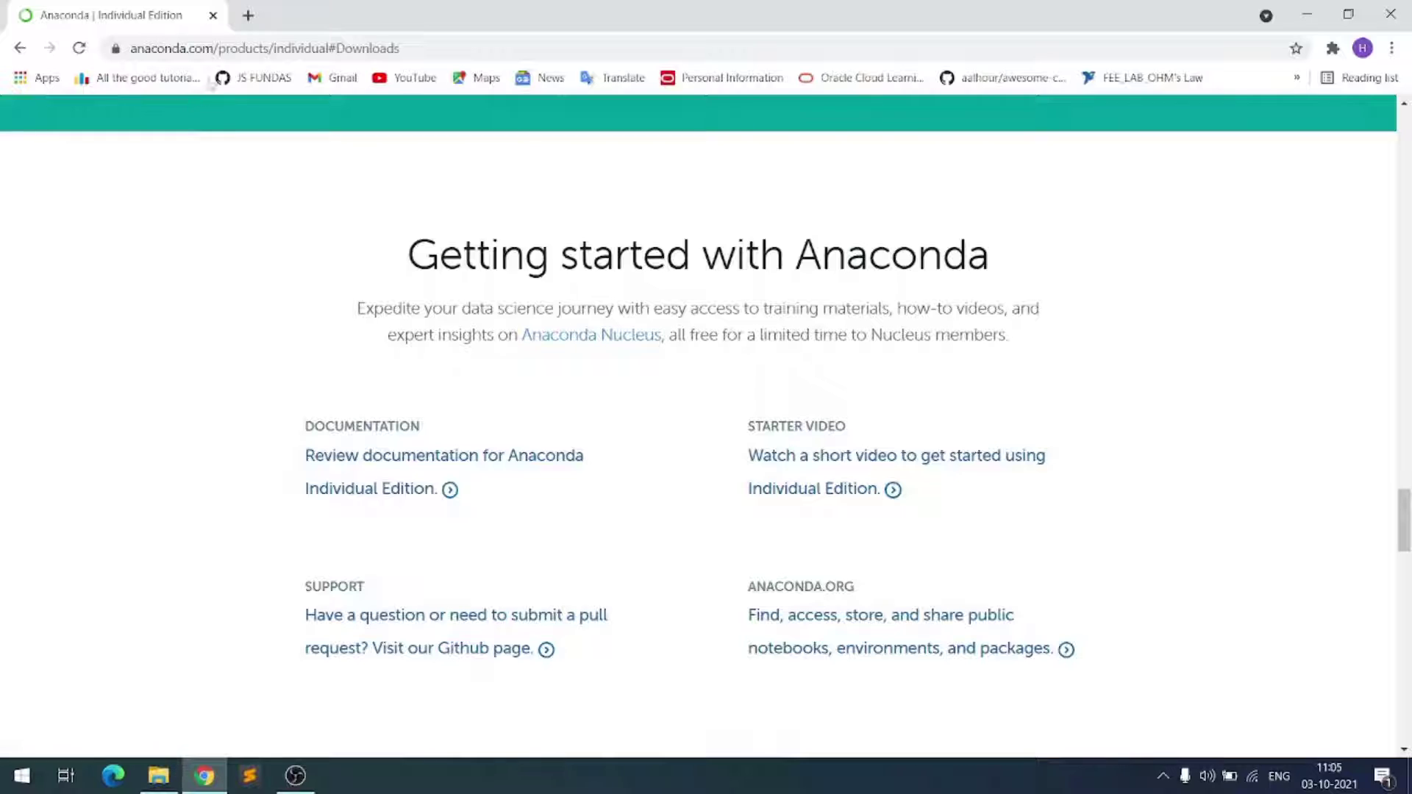
pyautogui.click(20, 48)
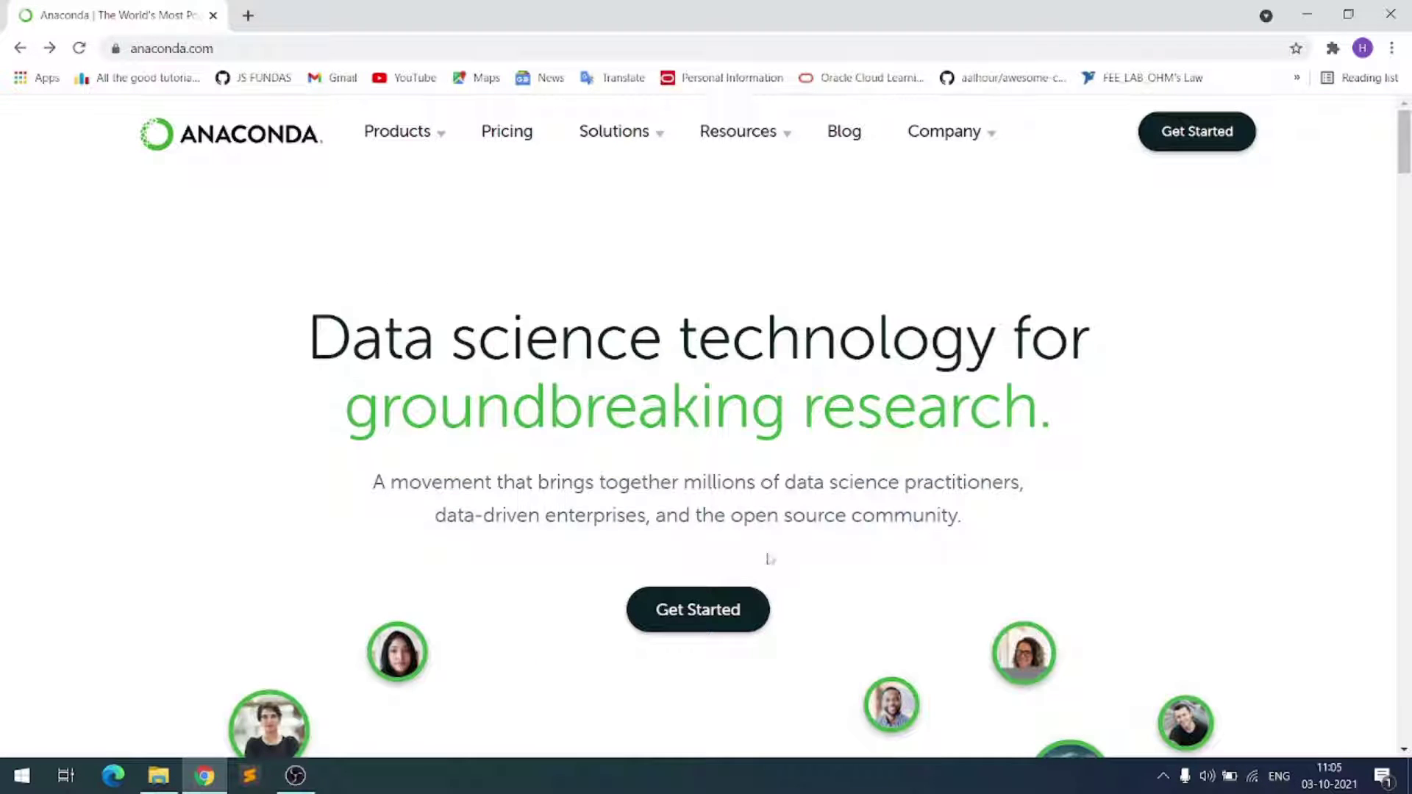
pyautogui.click(694, 623)
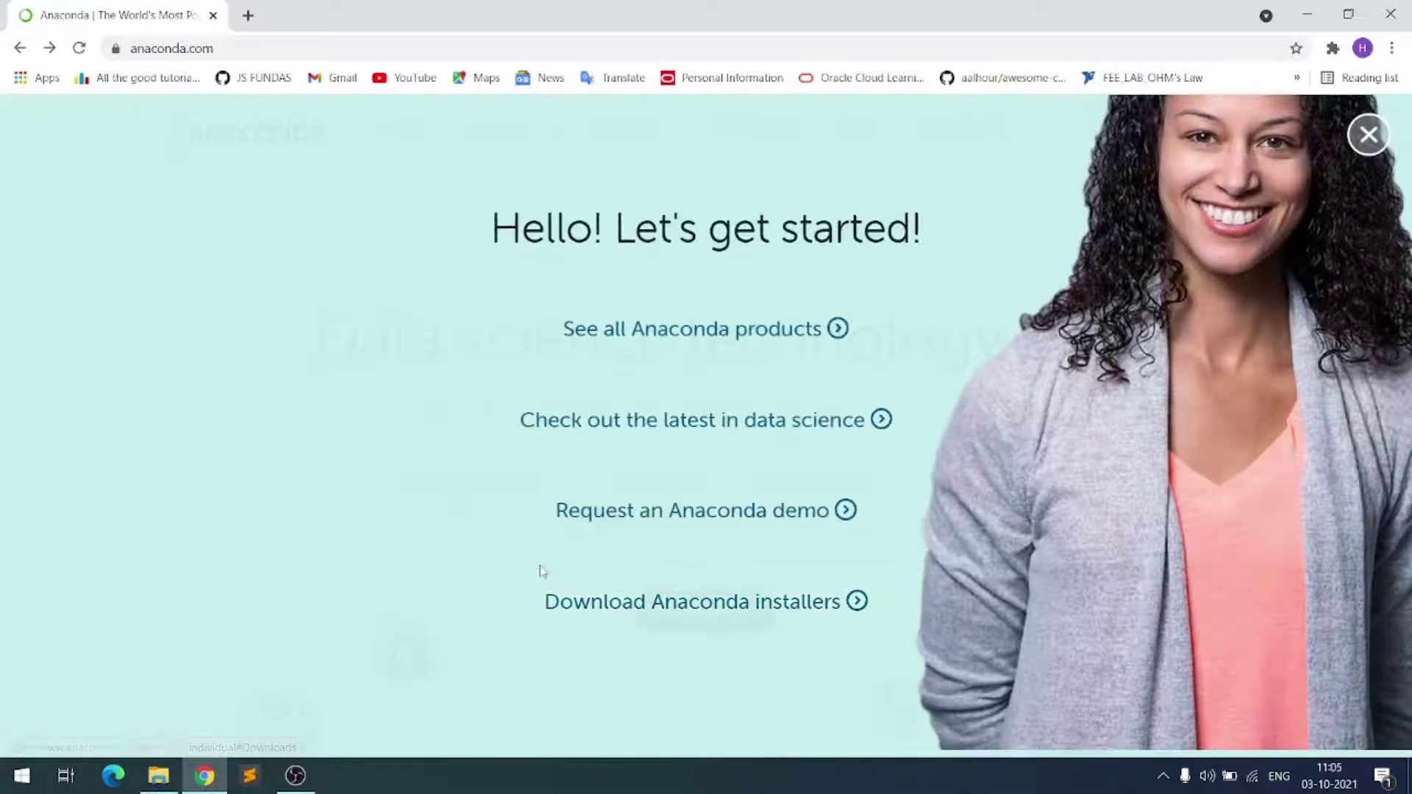
pyautogui.click(544, 577)
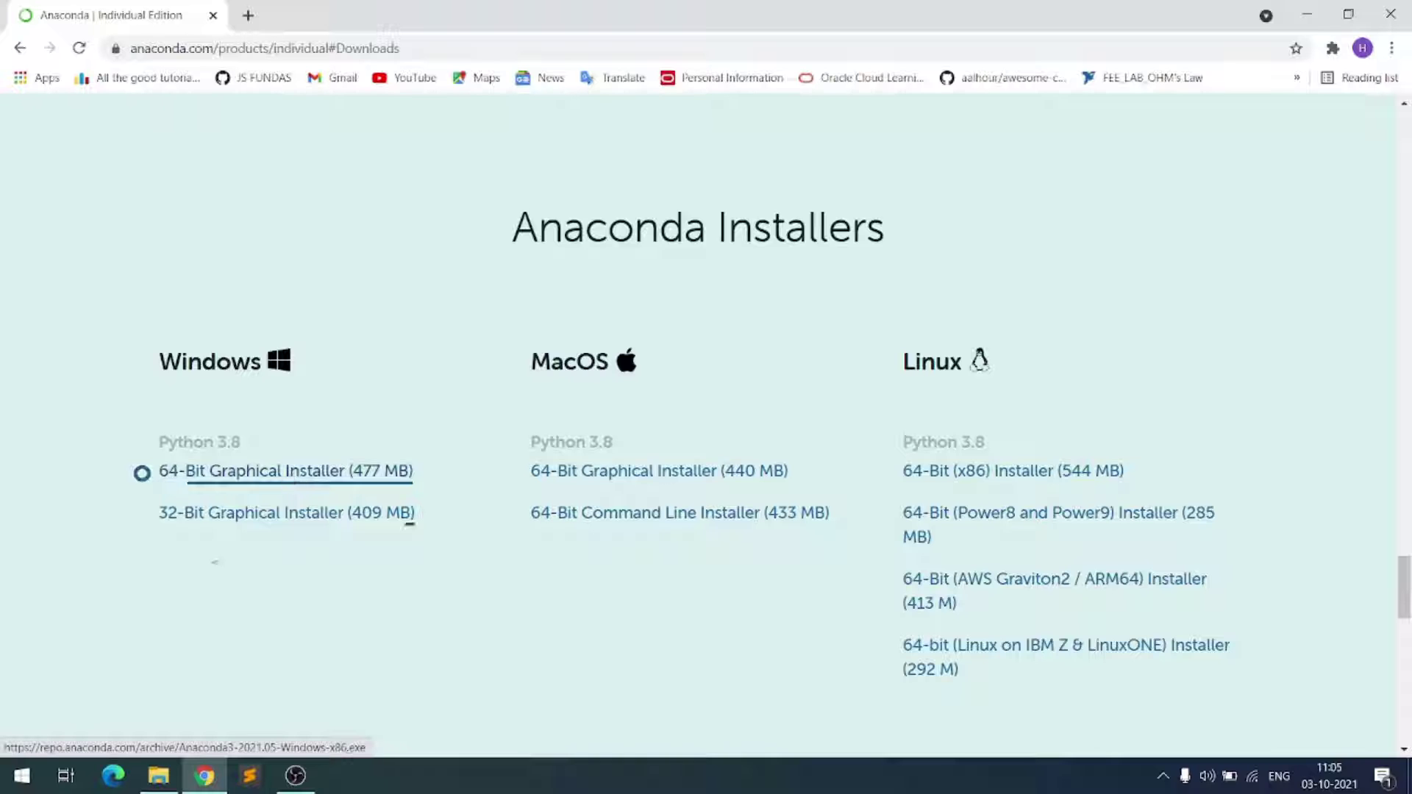
# - Launch Anaconda Prompt (anaconda3) and list the installed packages with "conda list"
pyautogui.click(22, 775)
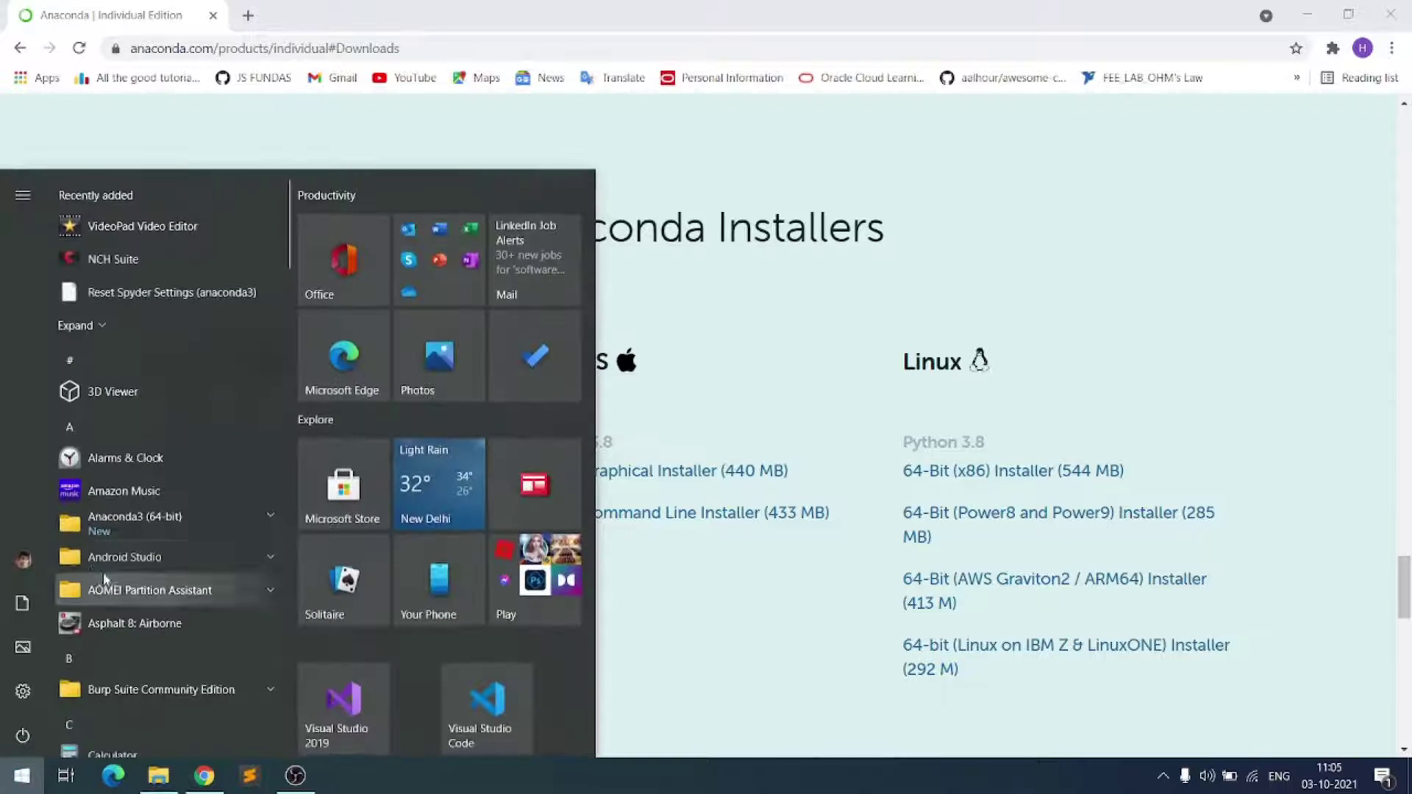
pyautogui.click(157, 522)
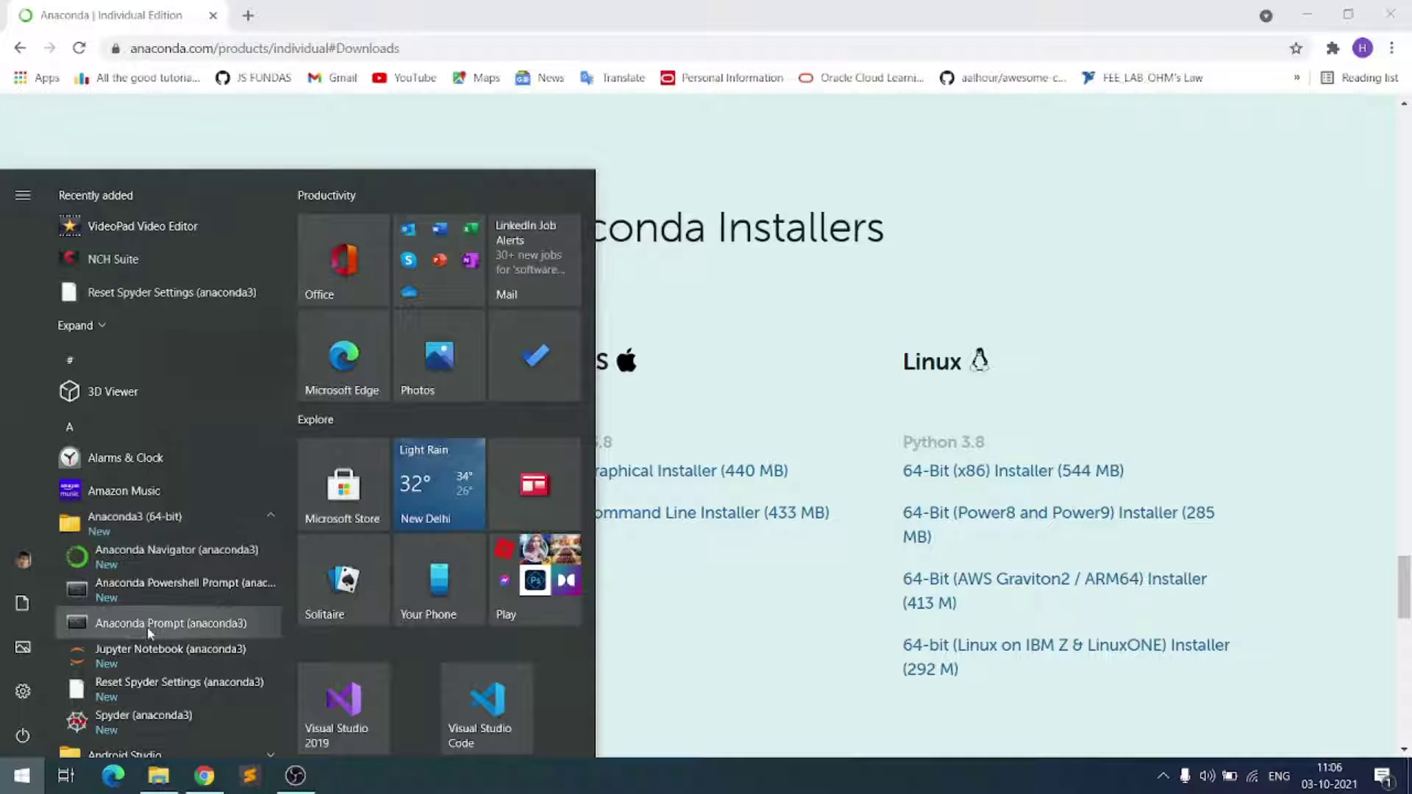
pyautogui.click(148, 627)
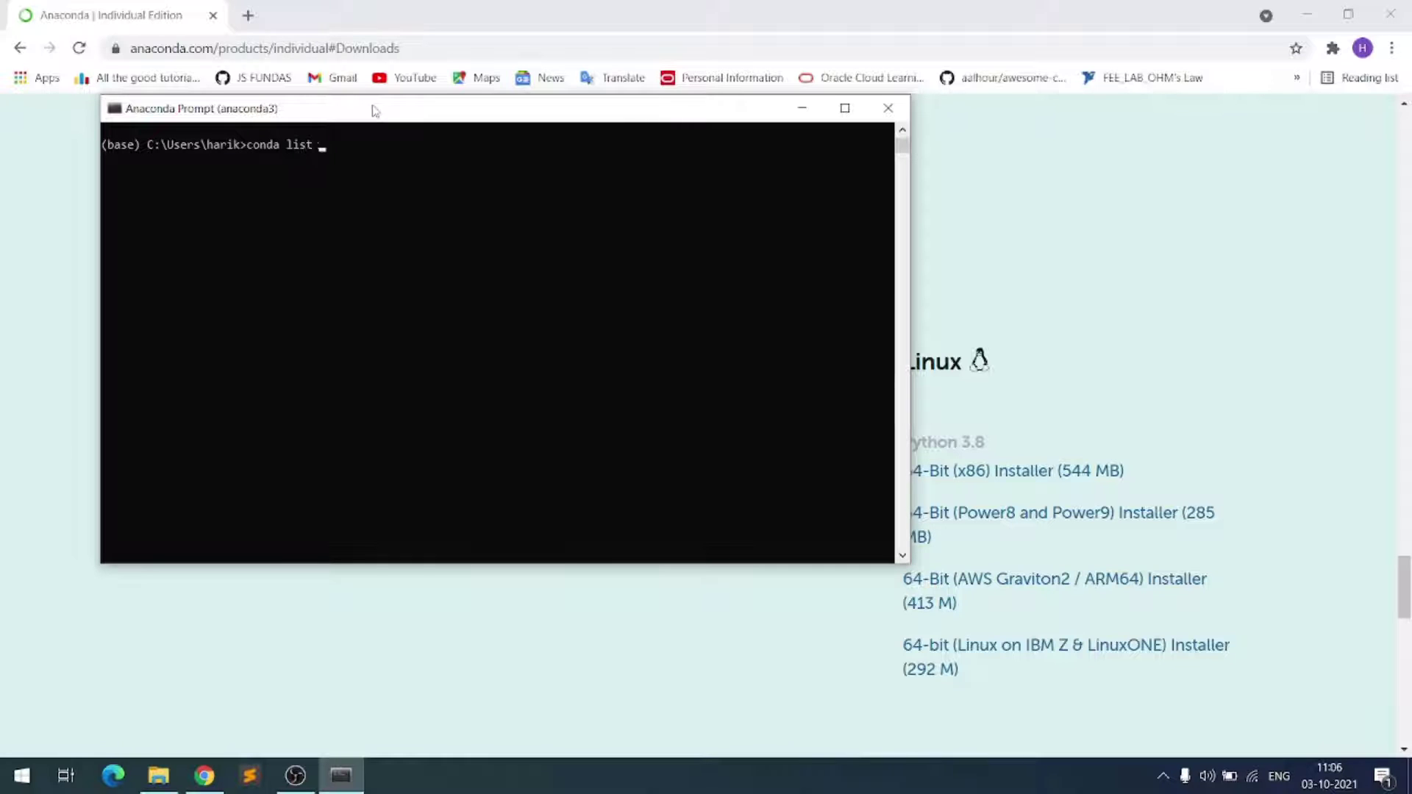
pyautogui.press('Return')
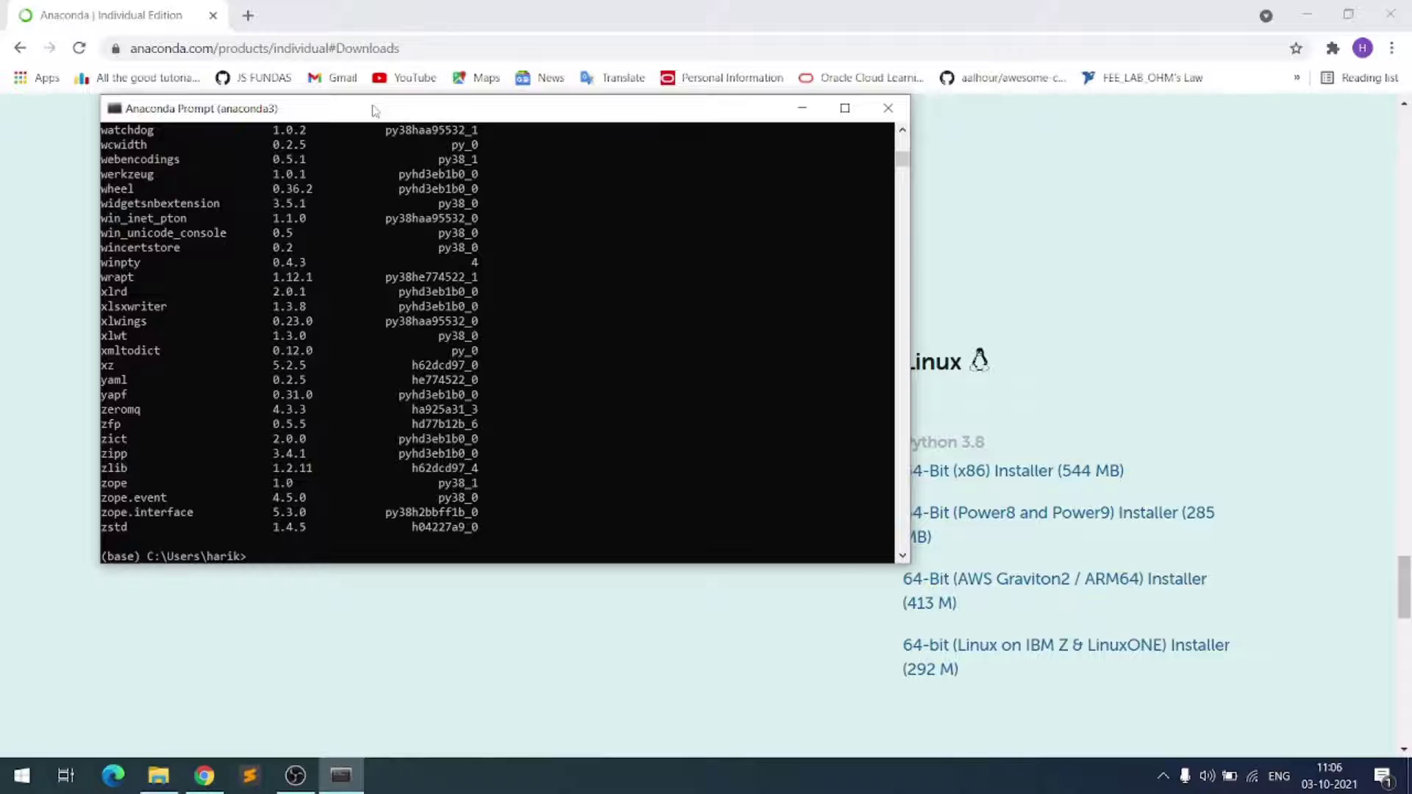
# - Examine the installed package list from its beginning, checking for the numpy, pandas and jupyter entries
pyautogui.scroll(20, 334, 287)
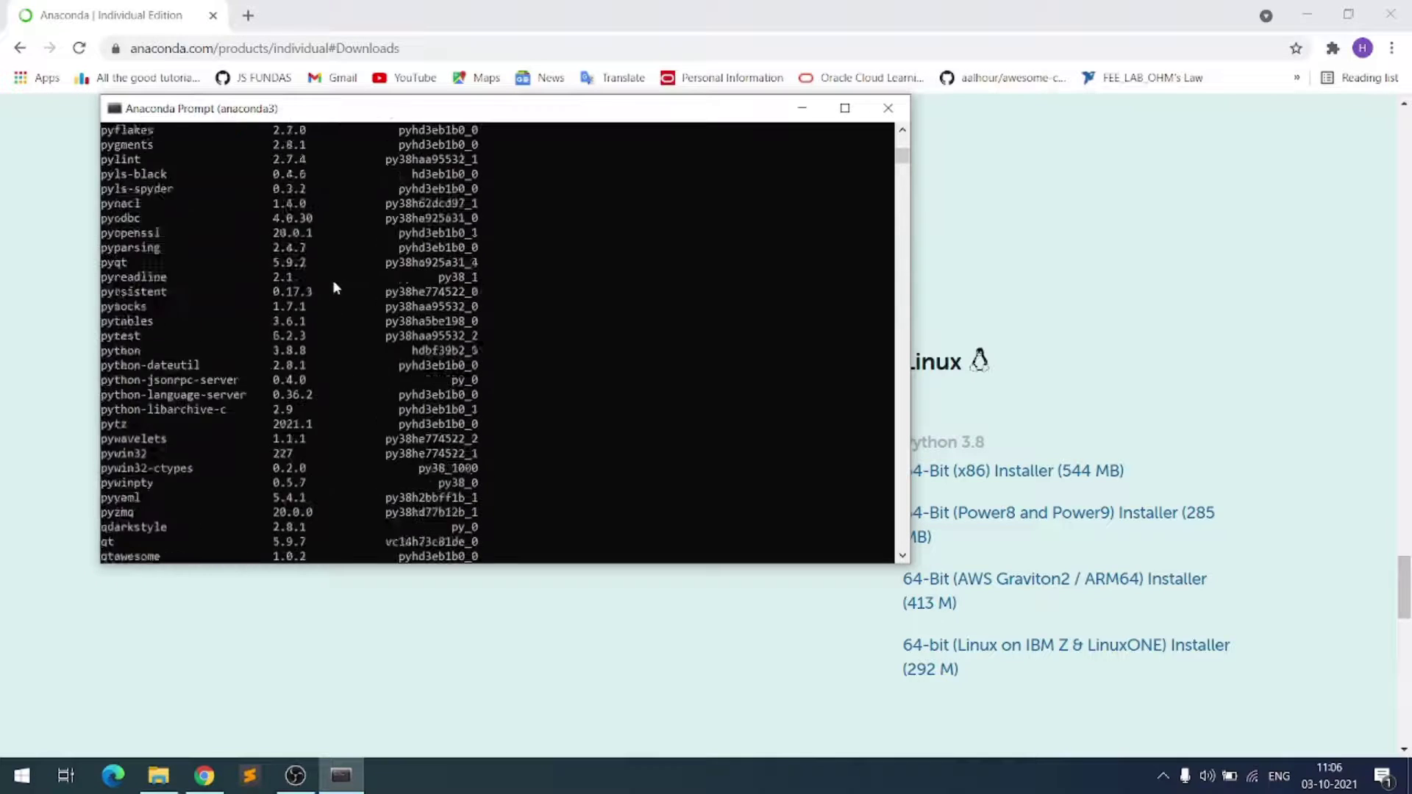
pyautogui.scroll(20, 335, 286)
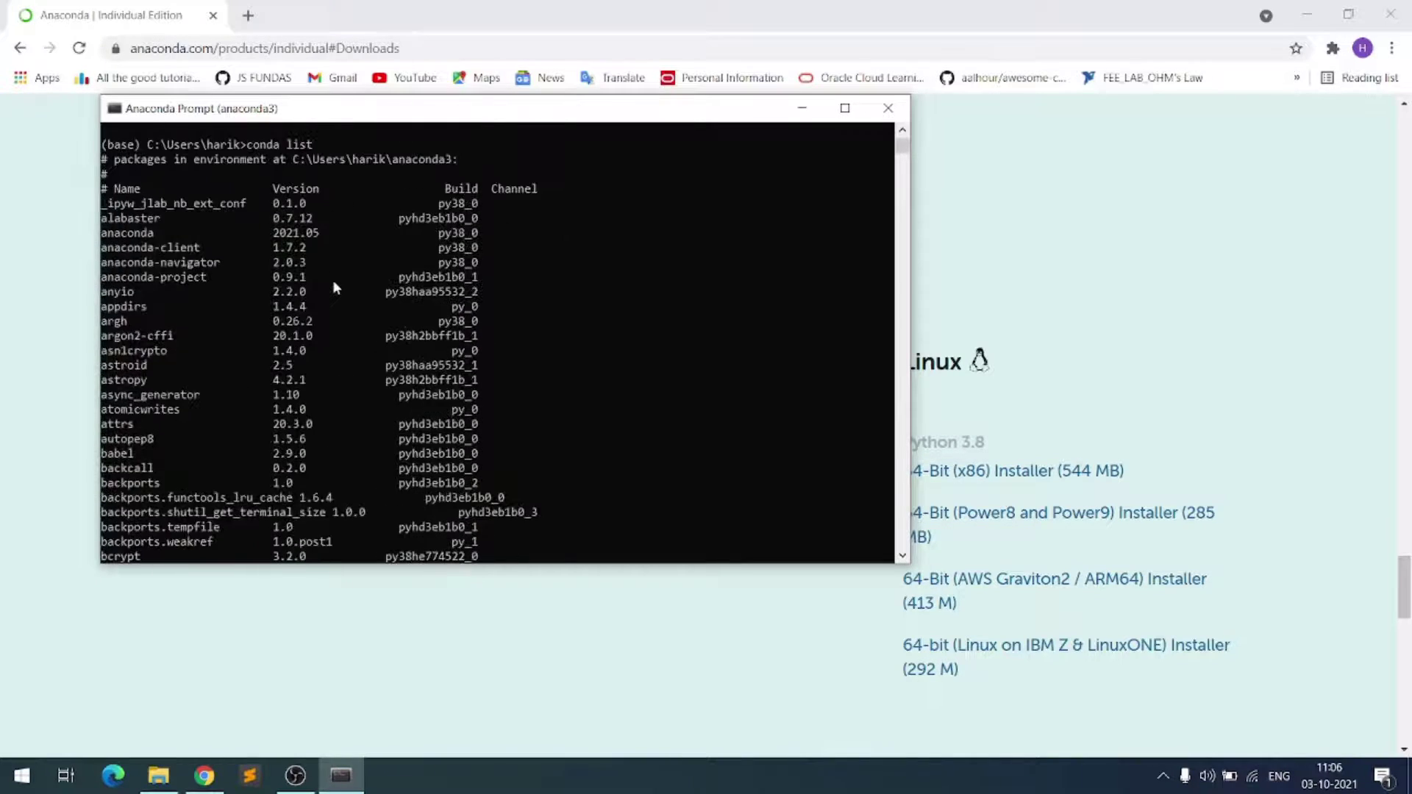
pyautogui.scroll(-7, 334, 287)
pyautogui.scroll(-11, 335, 287)
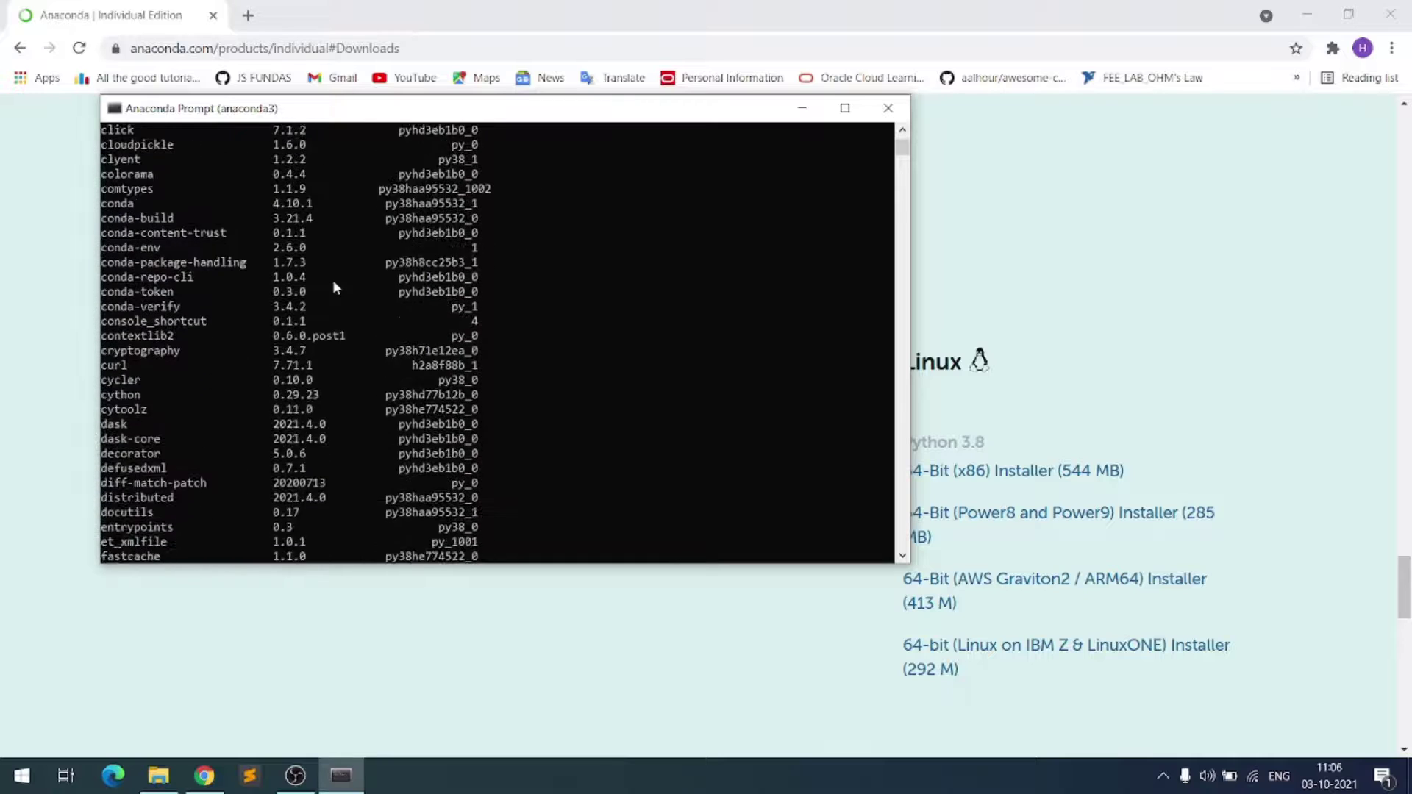
pyautogui.scroll(-13, 333, 280)
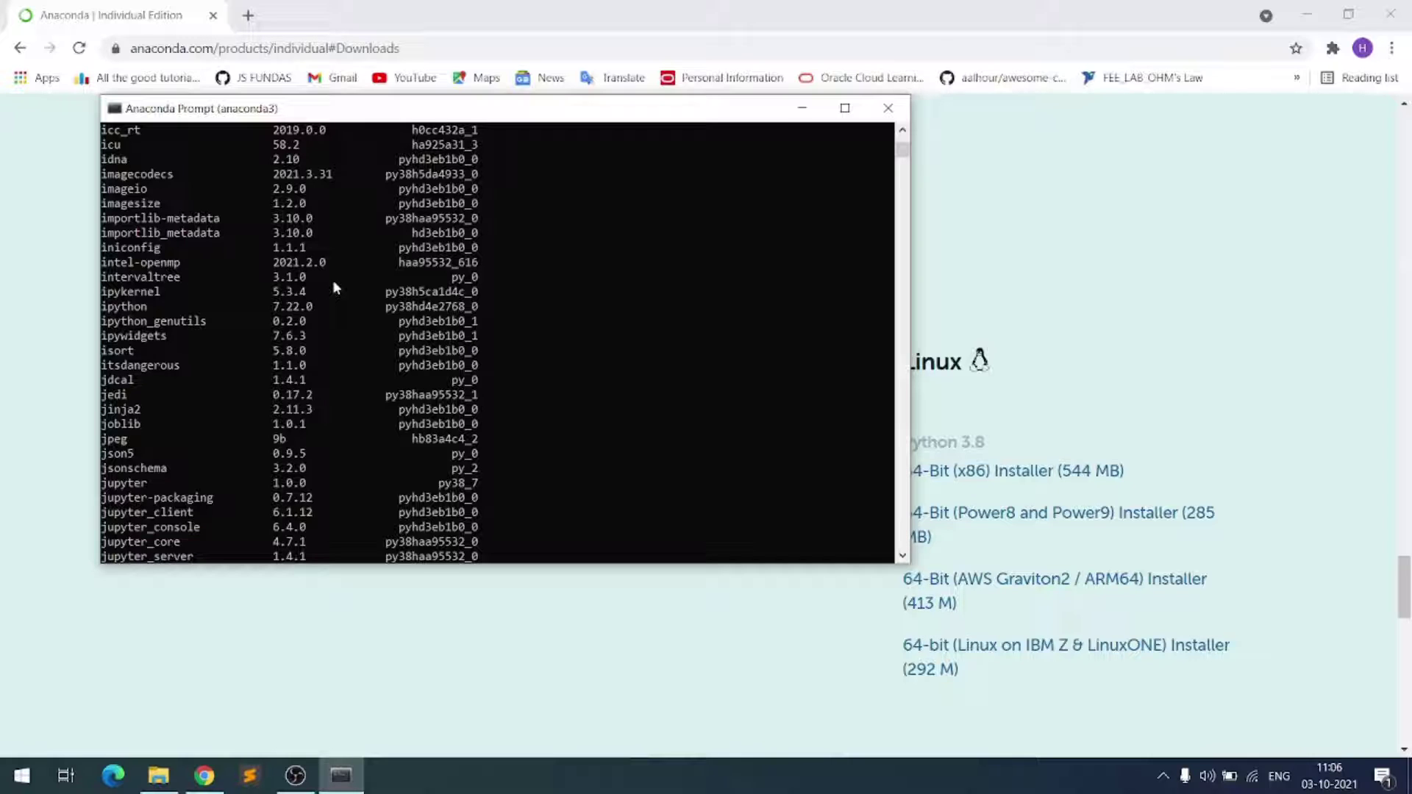
pyautogui.scroll(-20, 333, 283)
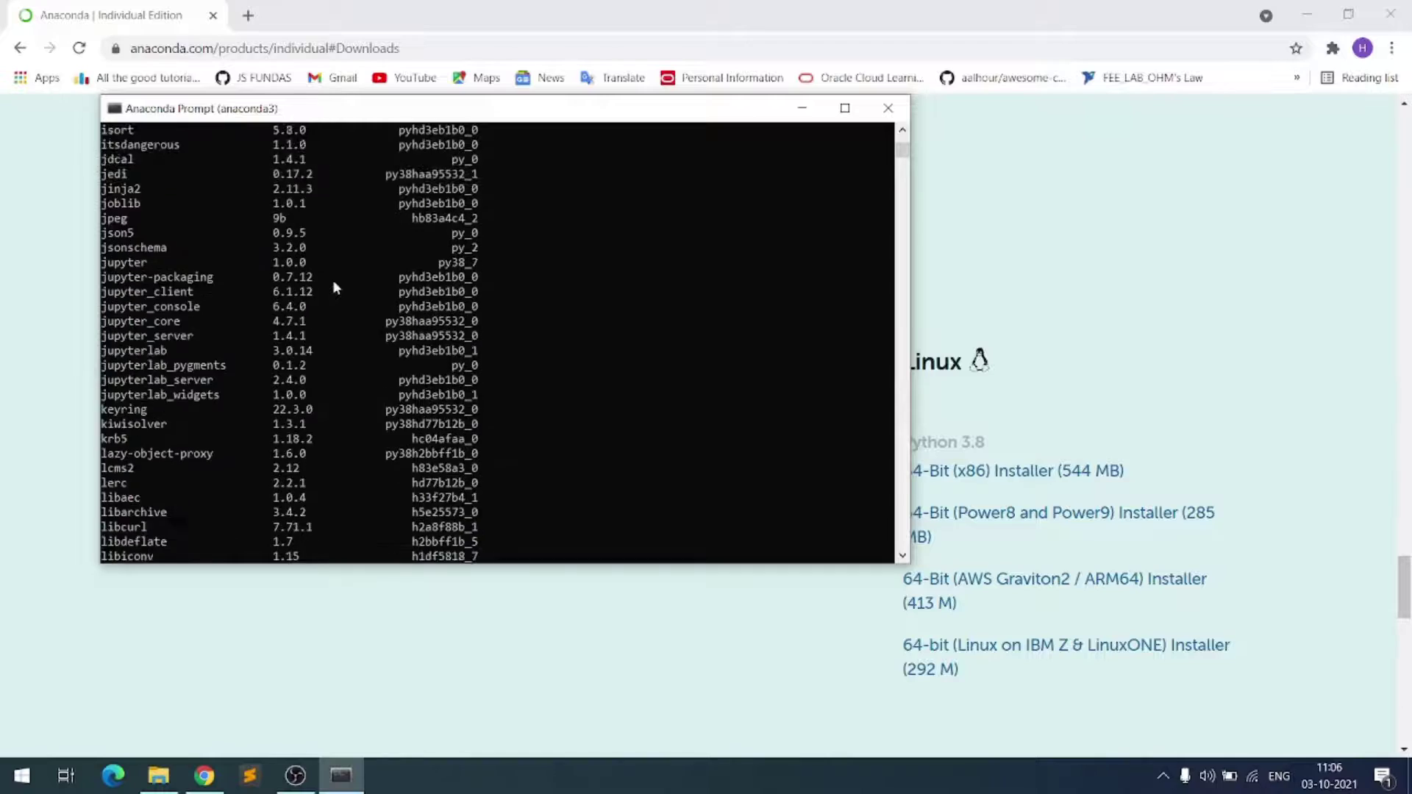
pyautogui.scroll(-8, 333, 283)
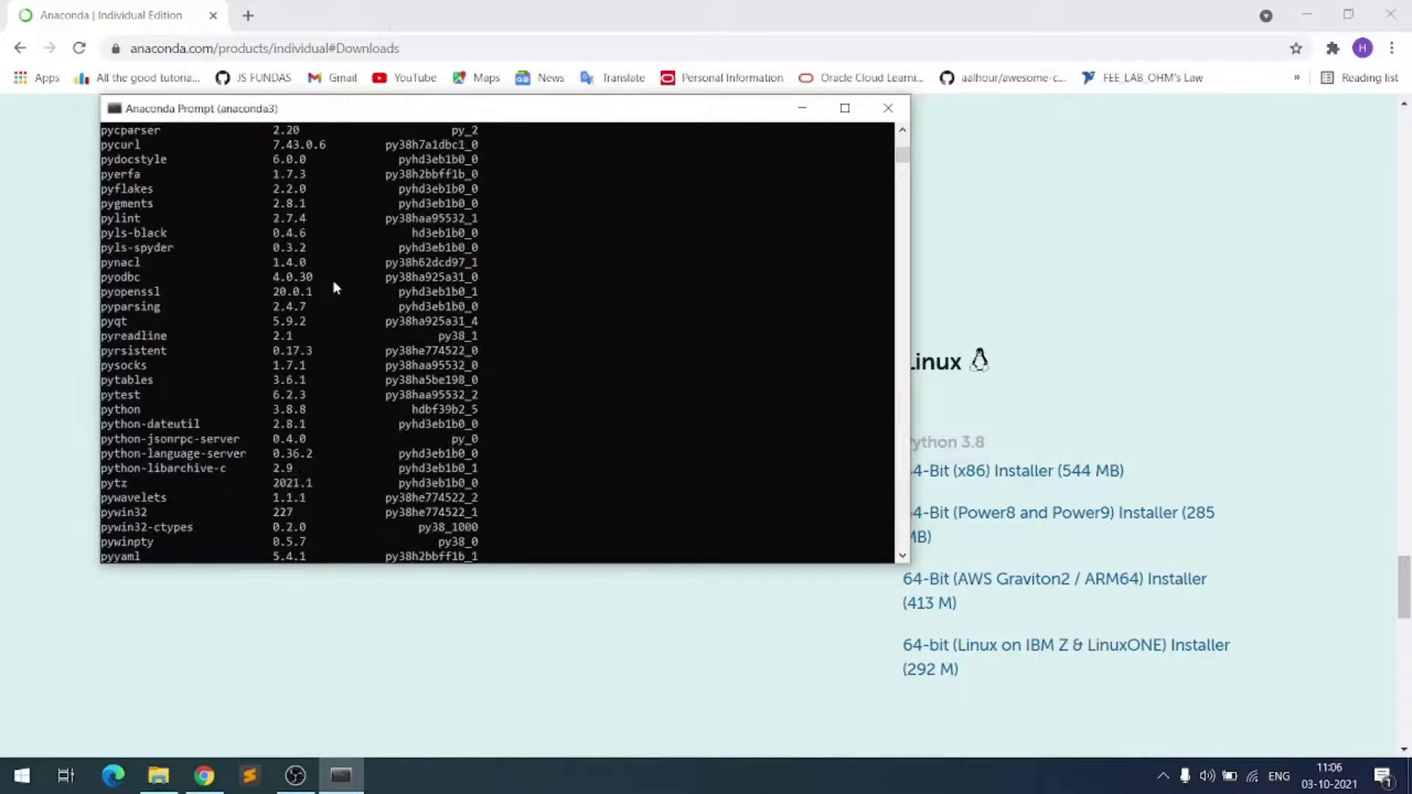
pyautogui.scroll(-2, 333, 285)
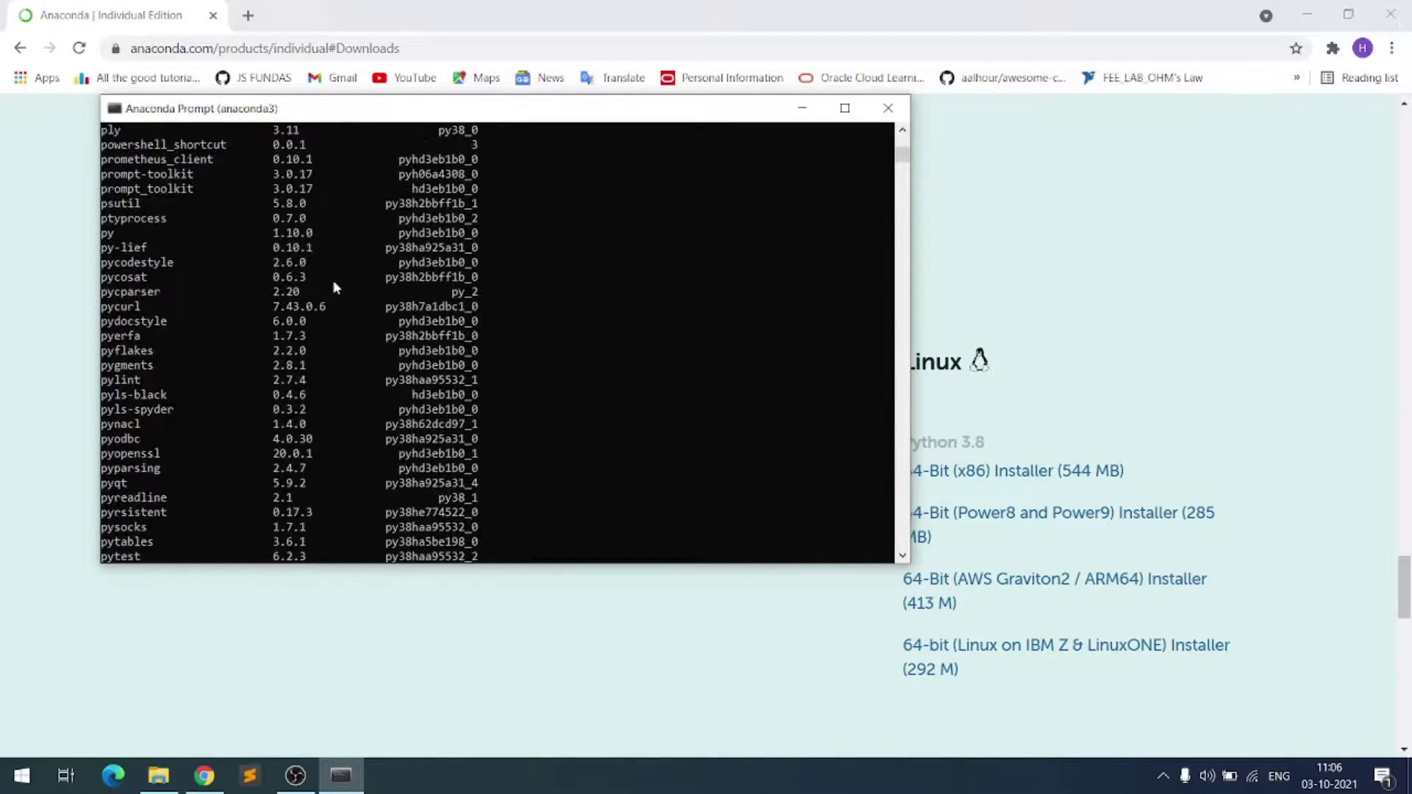
pyautogui.scroll(20, 333, 285)
pyautogui.scroll(8, 333, 283)
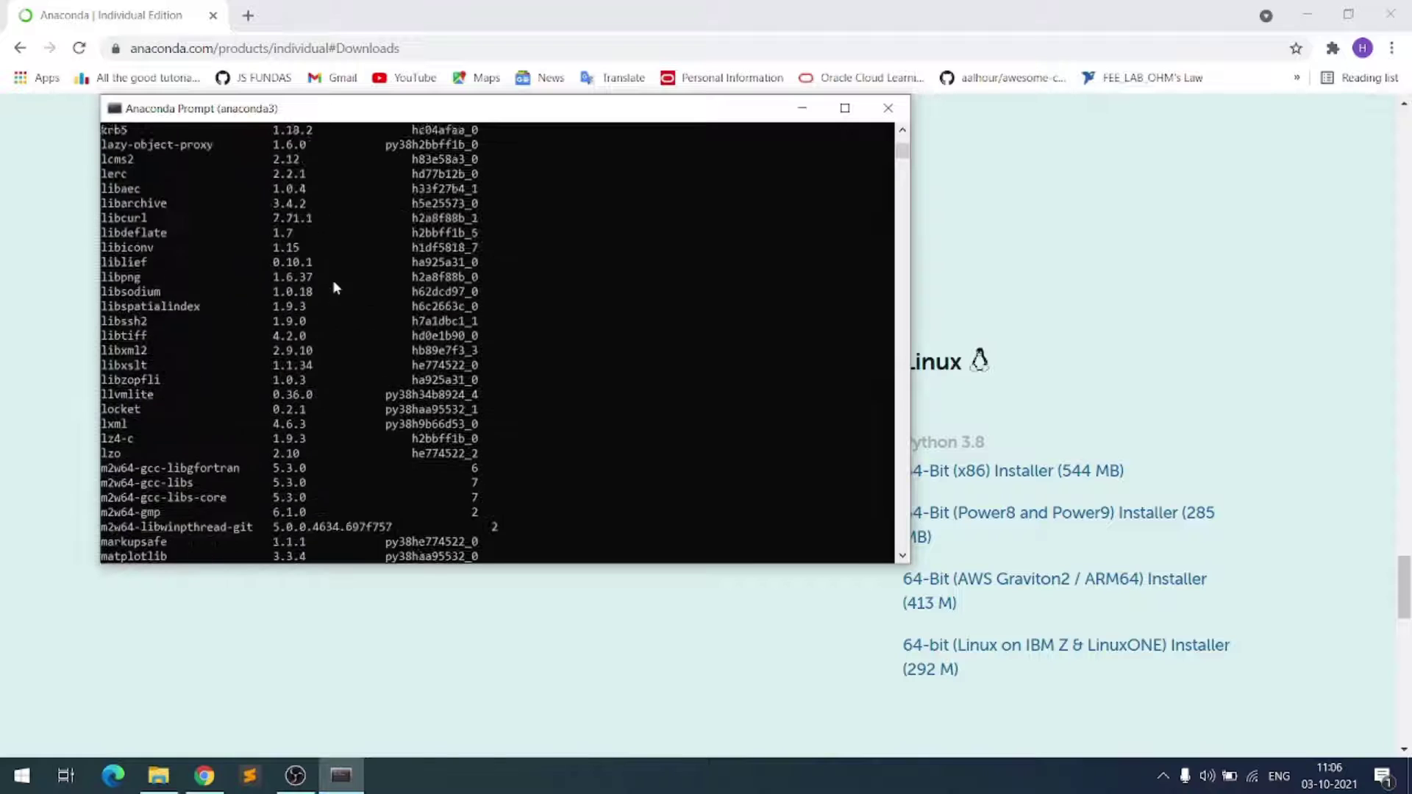
pyautogui.scroll(-17, 321, 377)
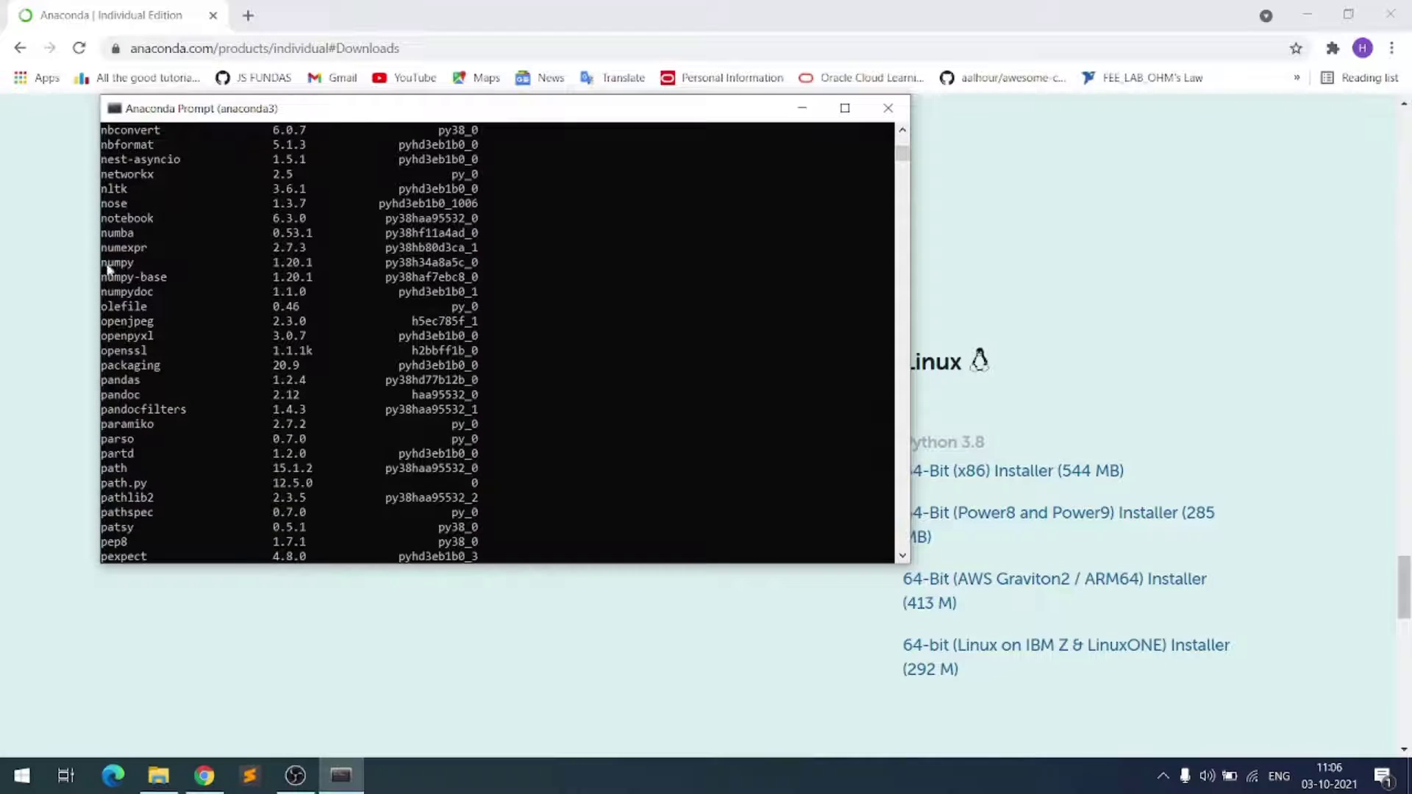
pyautogui.doubleClick(110, 263)
pyautogui.click(123, 394)
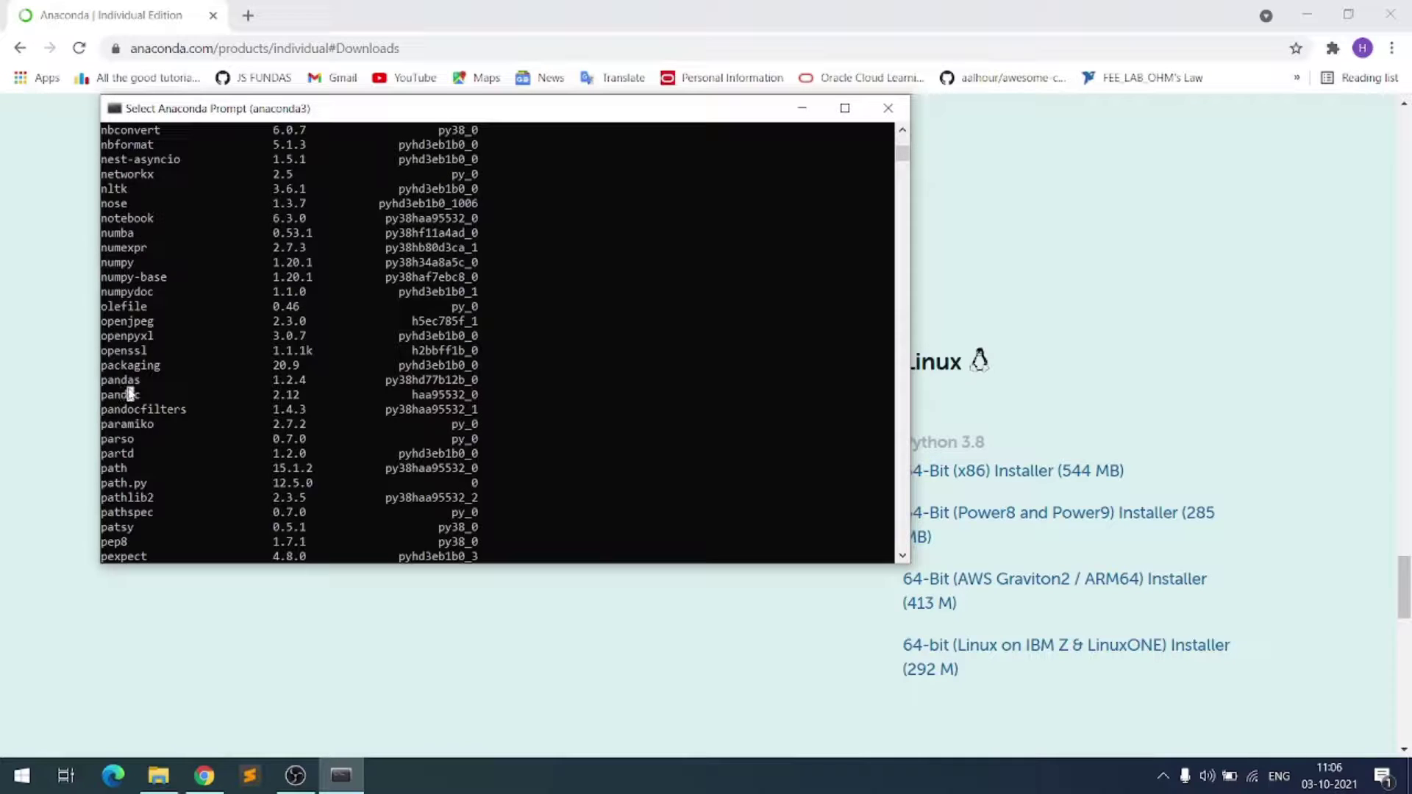
pyautogui.doubleClick(123, 392)
pyautogui.scroll(20, 127, 389)
pyautogui.scroll(12, 128, 394)
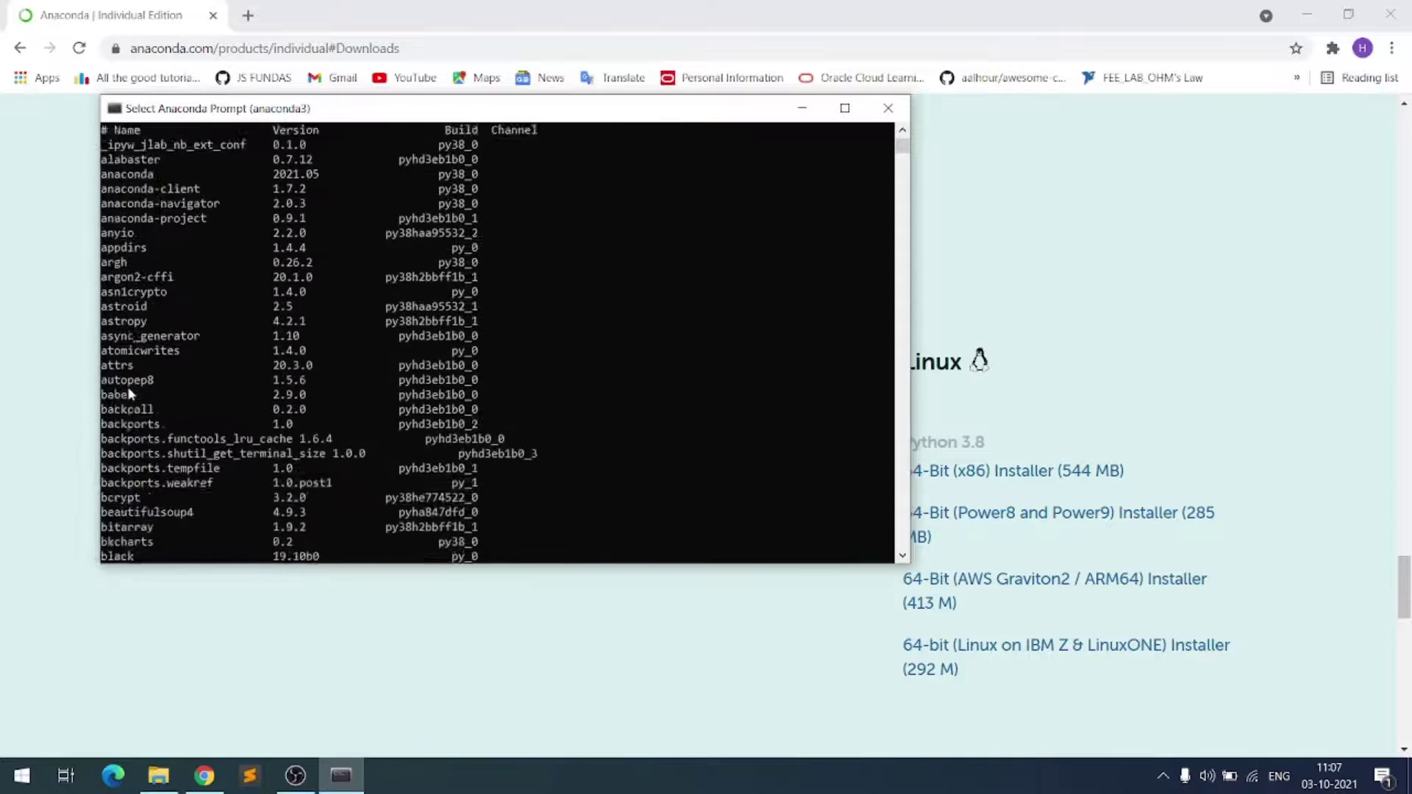
pyautogui.scroll(-20, 128, 393)
pyautogui.scroll(-8, 128, 393)
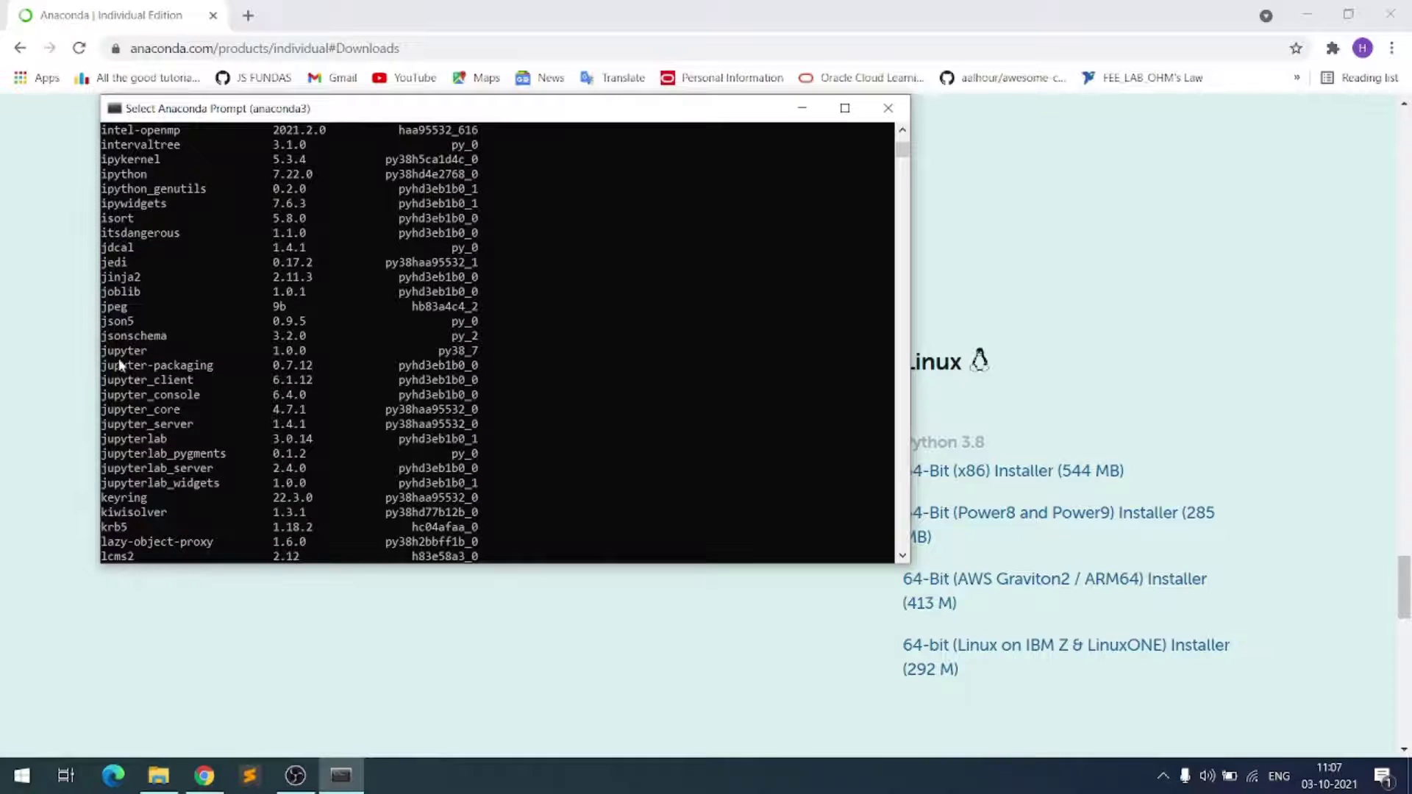
# - Return to the end of the package list and launch Jupyter Notebook with "jupyter notebook"
pyautogui.doubleClick(122, 350)
pyautogui.scroll(-20, 121, 353)
pyautogui.scroll(-20, 122, 358)
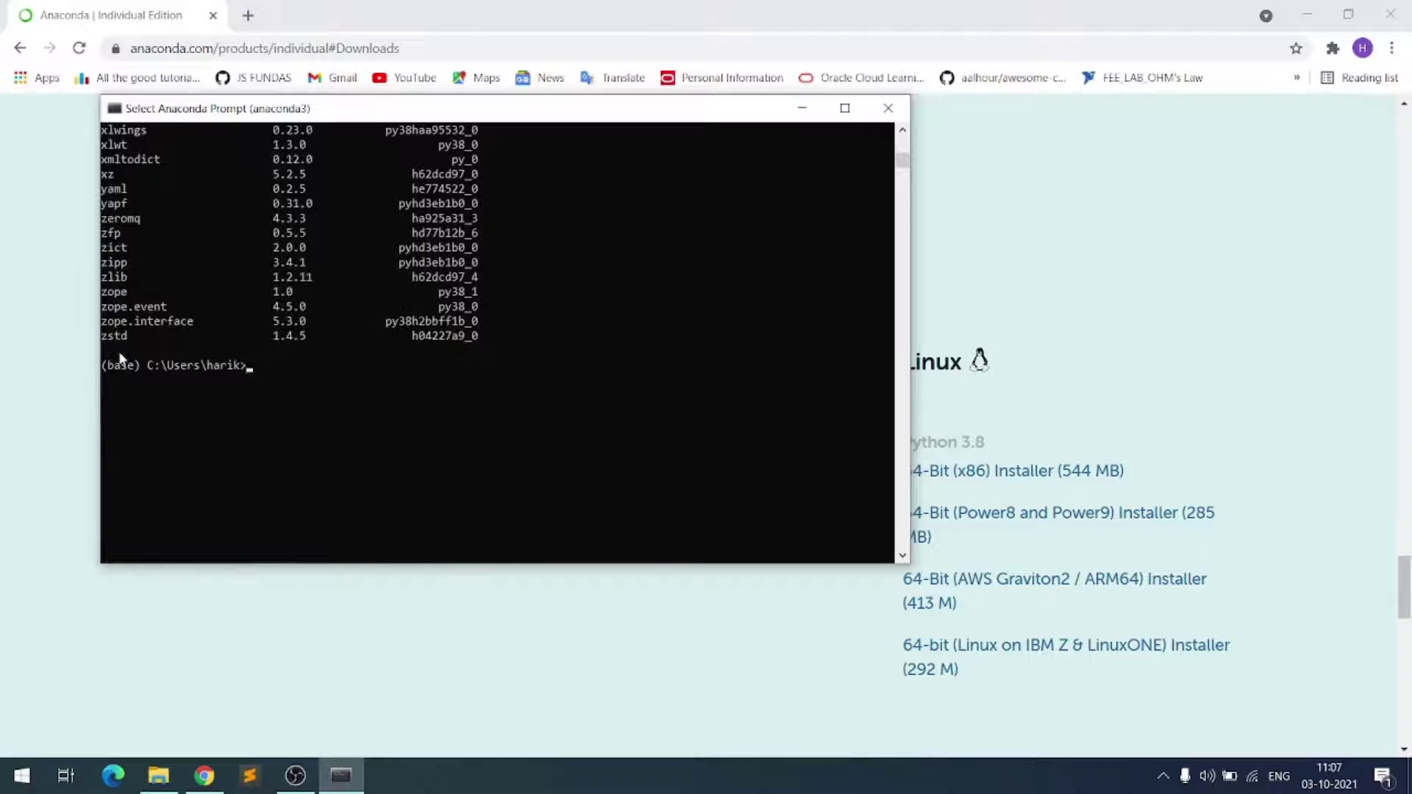
pyautogui.write('c')
pyautogui.press('BackSpace')
pyautogui.write('jupyte')
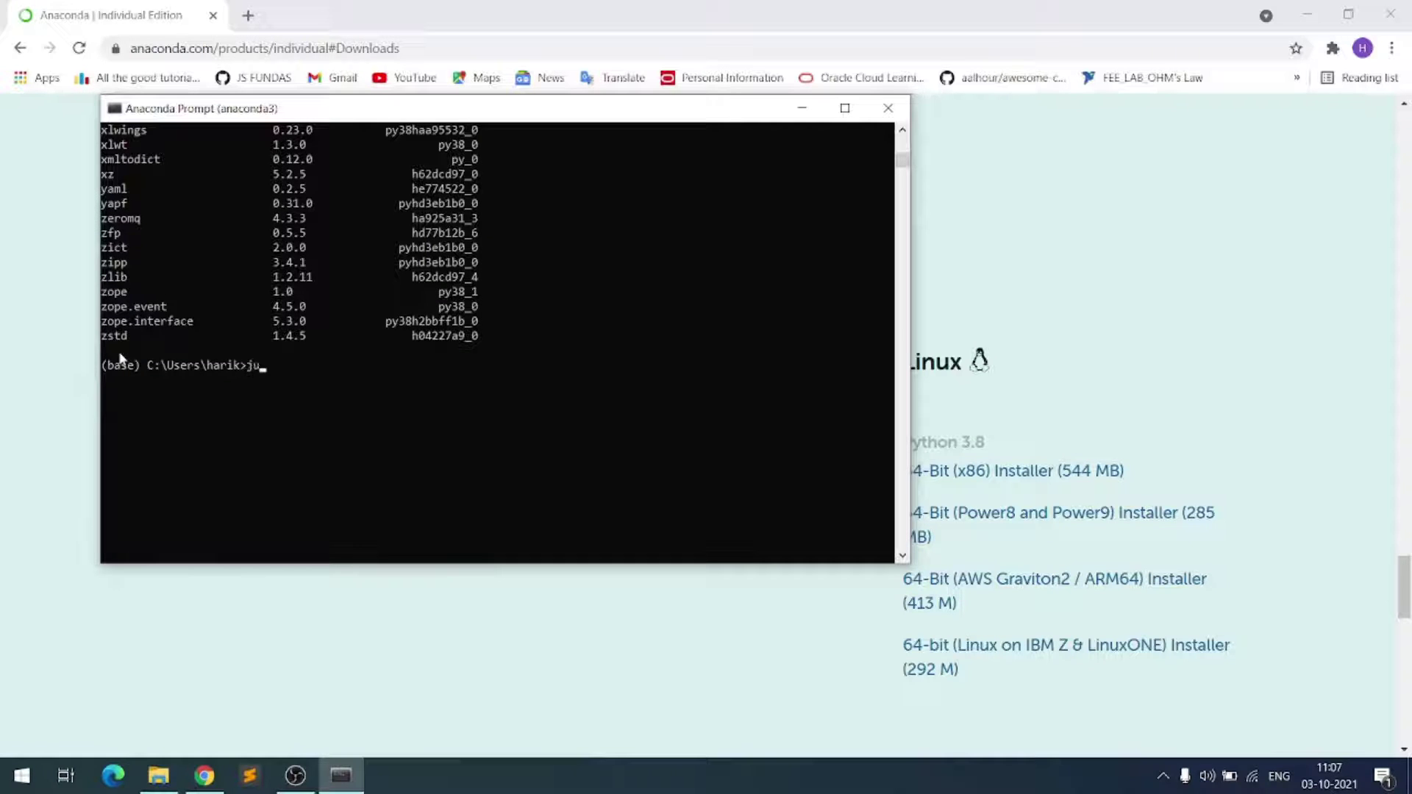
pyautogui.write('r notebook')
pyautogui.press('Return')
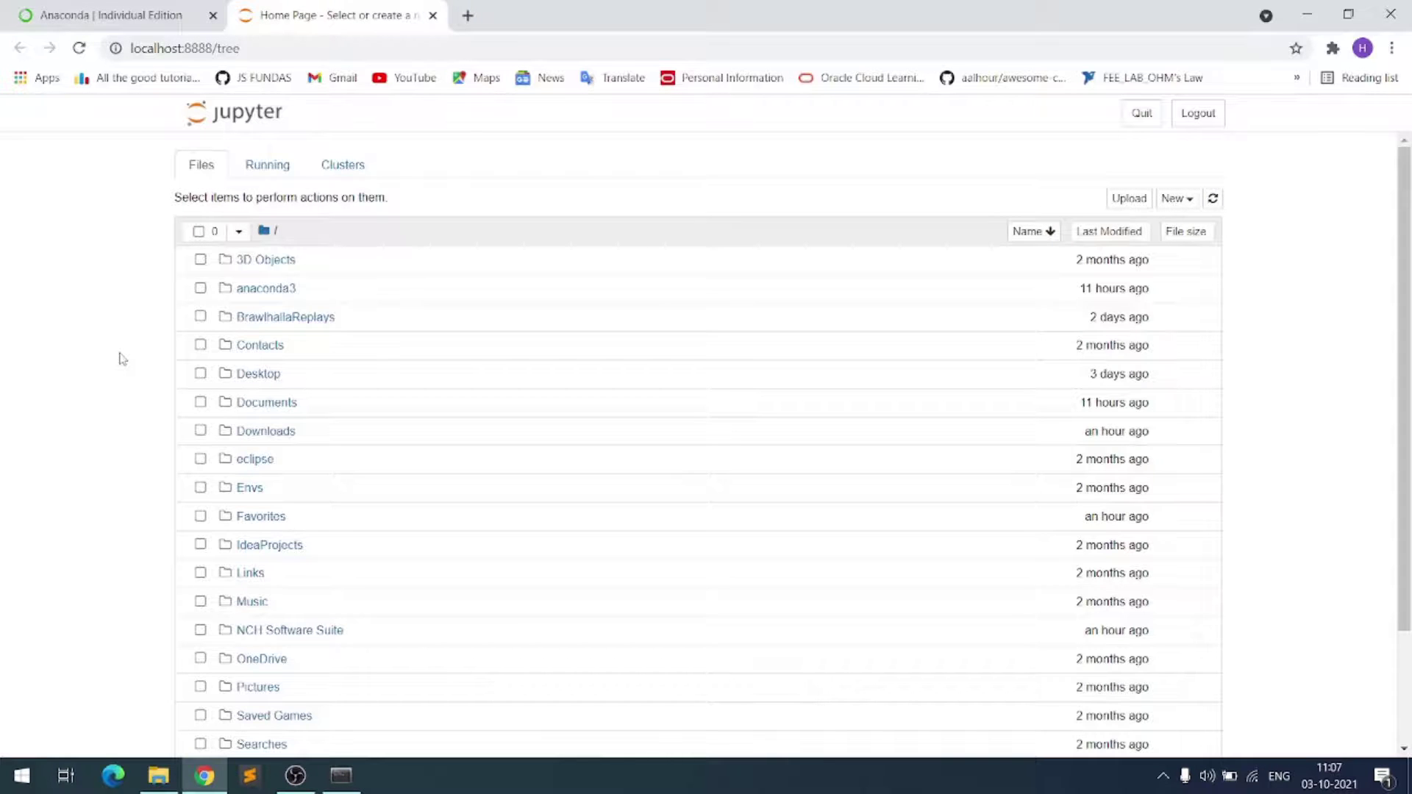
# - Look over the Jupyter home page's file list and the server log in Anaconda Prompt, and quit the Jupyter server
pyautogui.scroll(-2, 123, 359)
pyautogui.scroll(2, 123, 359)
pyautogui.scroll(-2, 123, 359)
pyautogui.moveTo(352, 778)
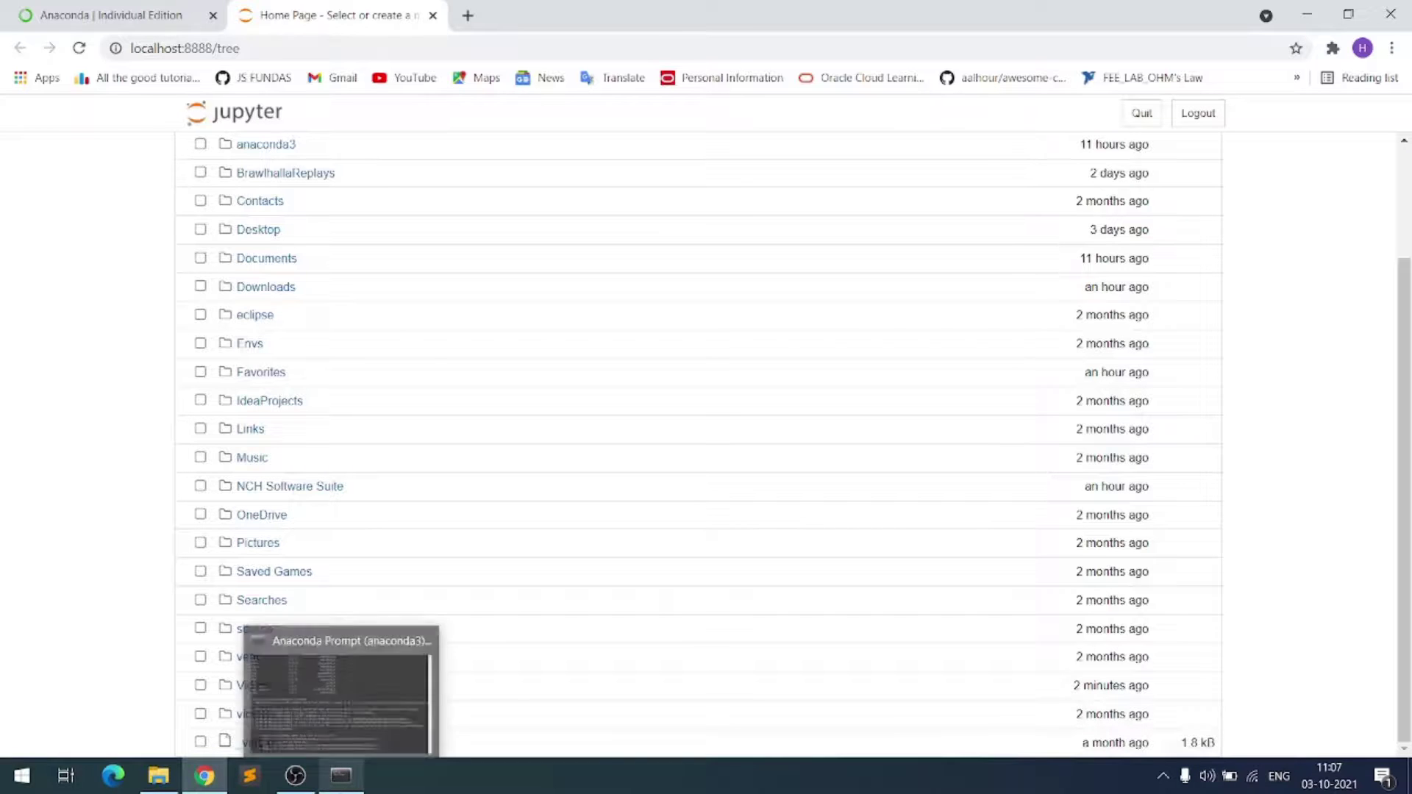
pyautogui.click(341, 694)
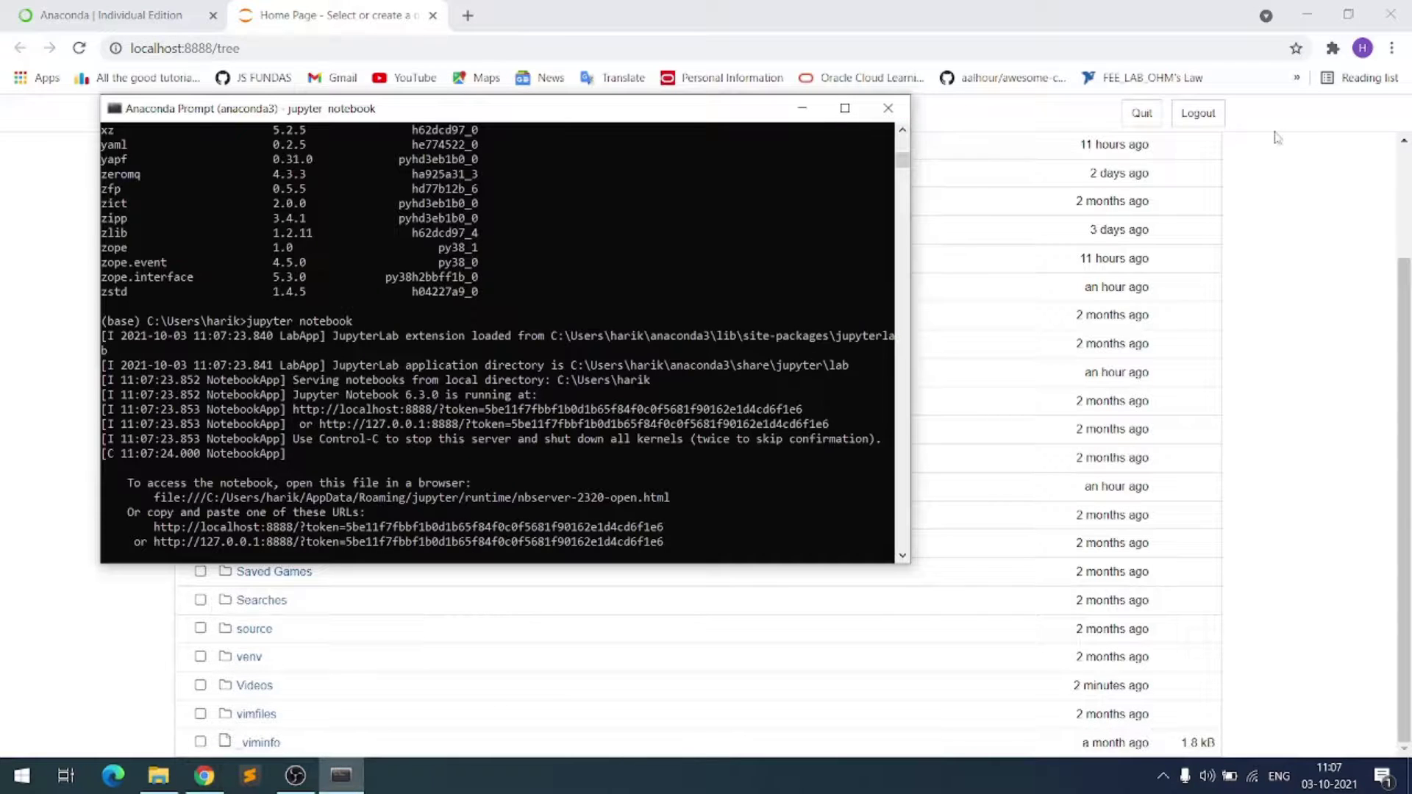
pyautogui.click(1142, 112)
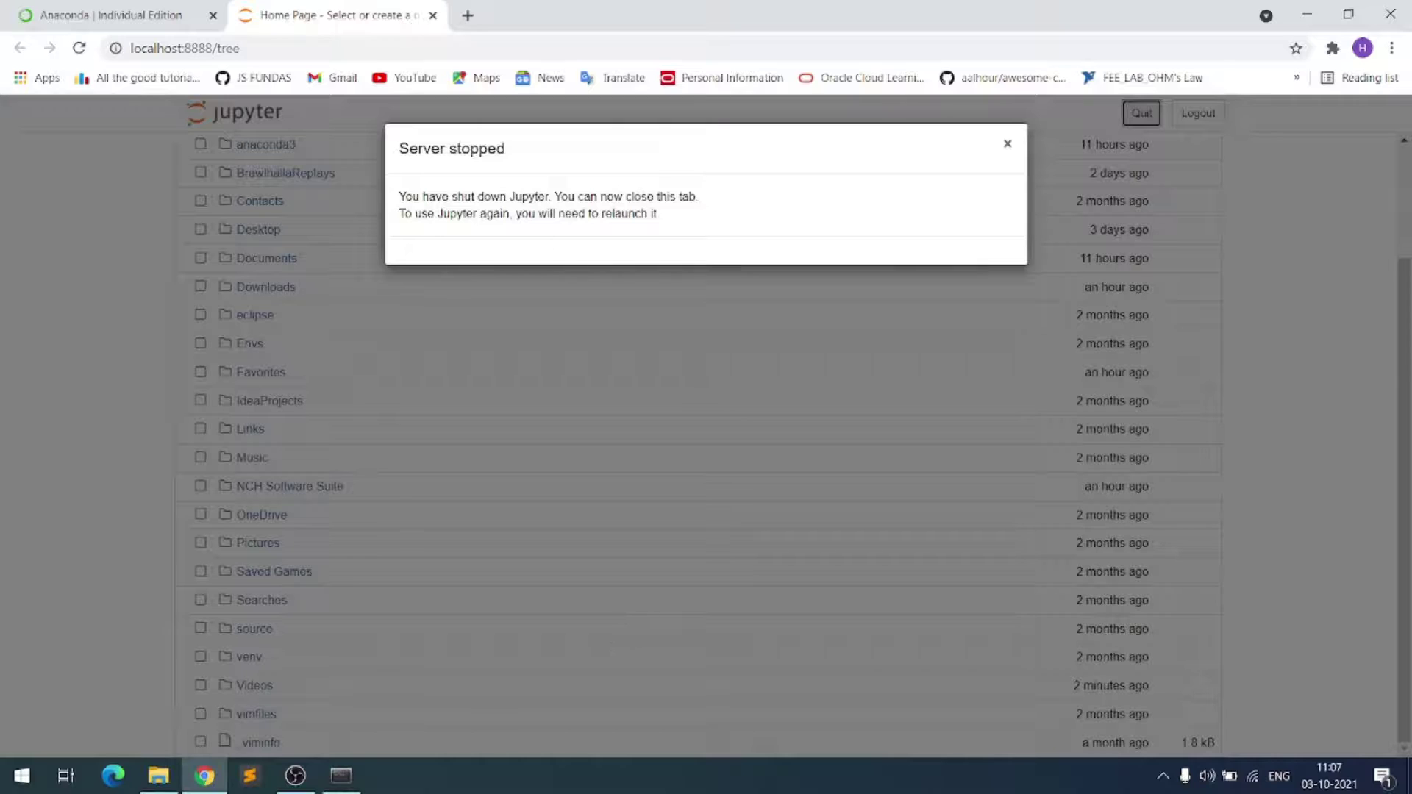
# - Return to Anaconda Prompt and check the Python version and location with "python --version" and "whereis python"
pyautogui.click(341, 775)
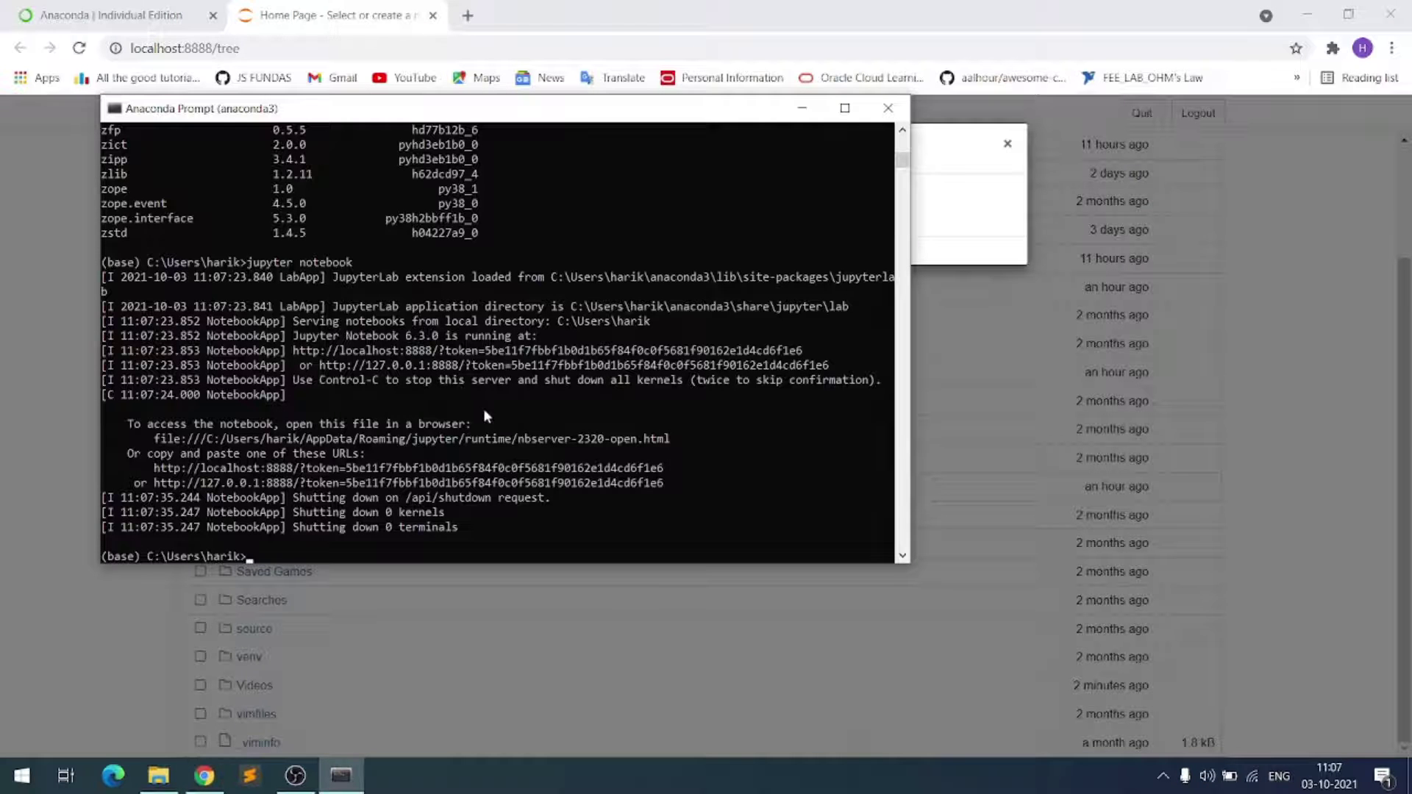
pyautogui.write('python --version')
pyautogui.press('Return')
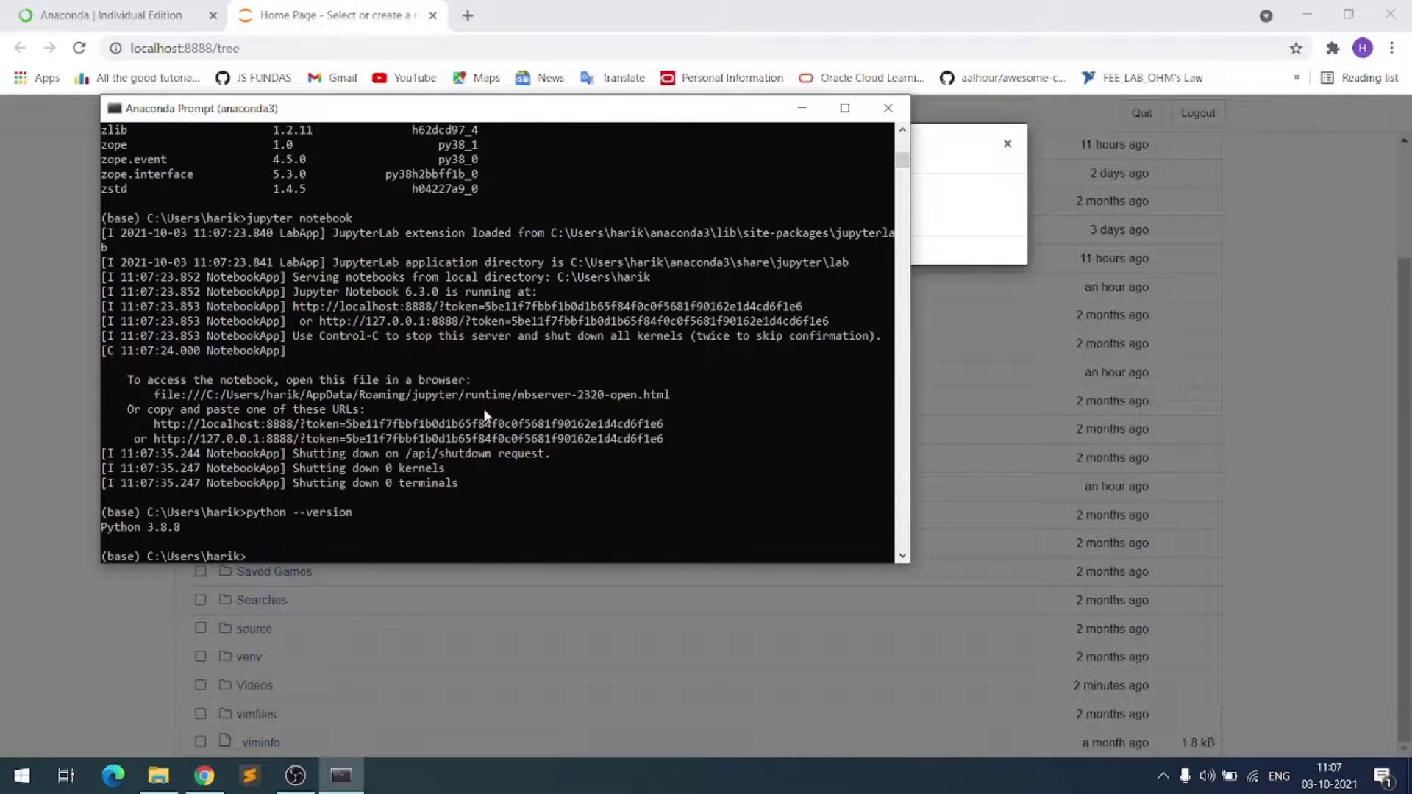
pyautogui.write('whereis python')
pyautogui.press('Return')
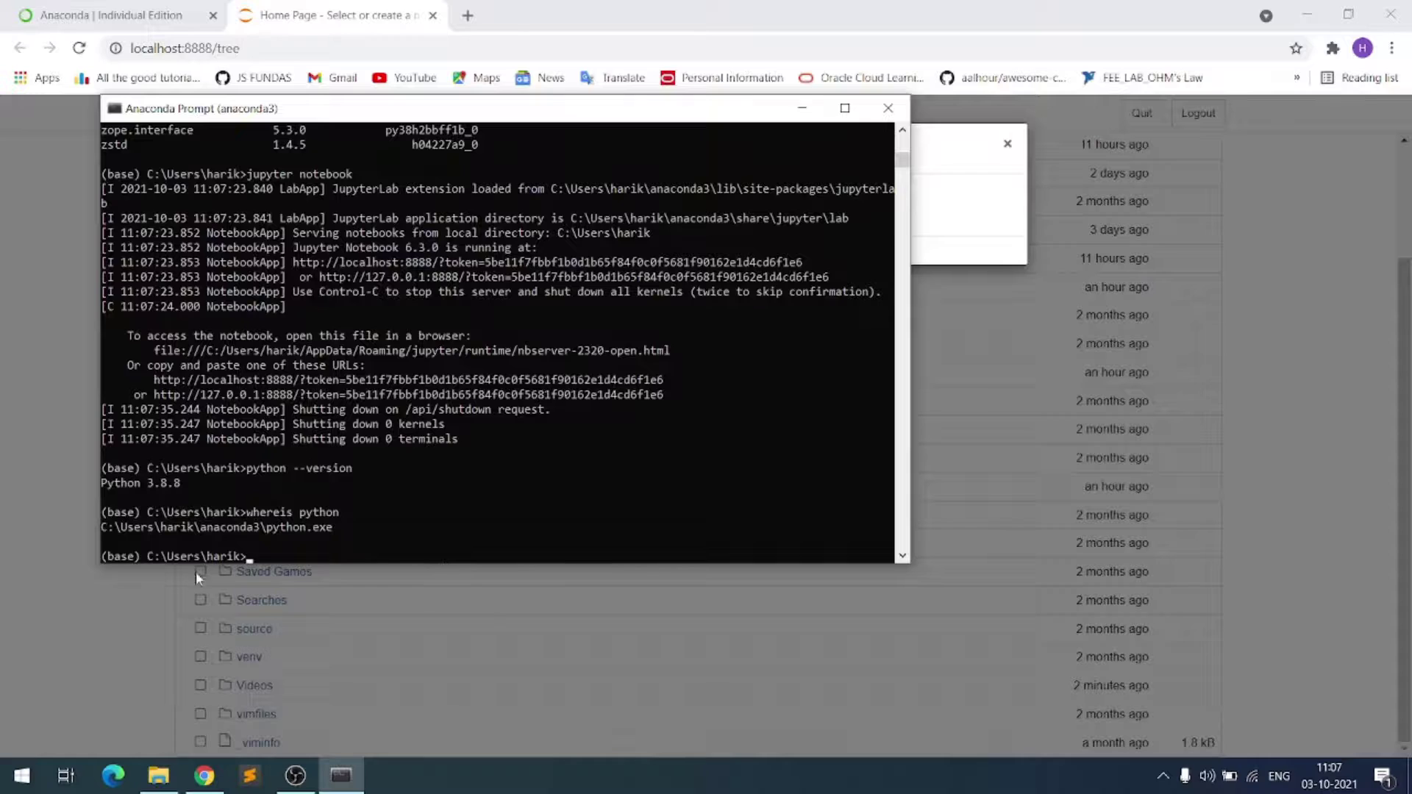
pyautogui.click(234, 527)
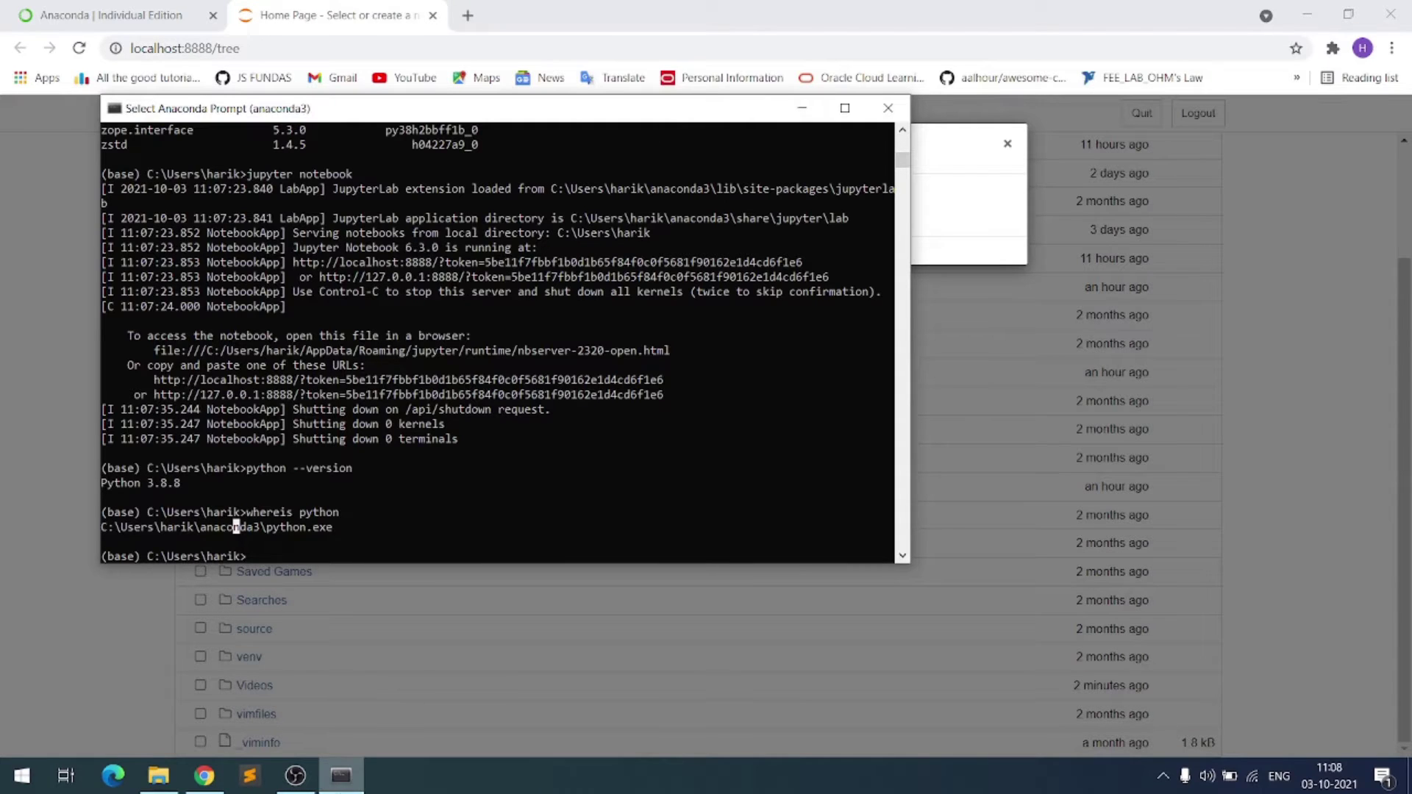
pyautogui.click(316, 781)
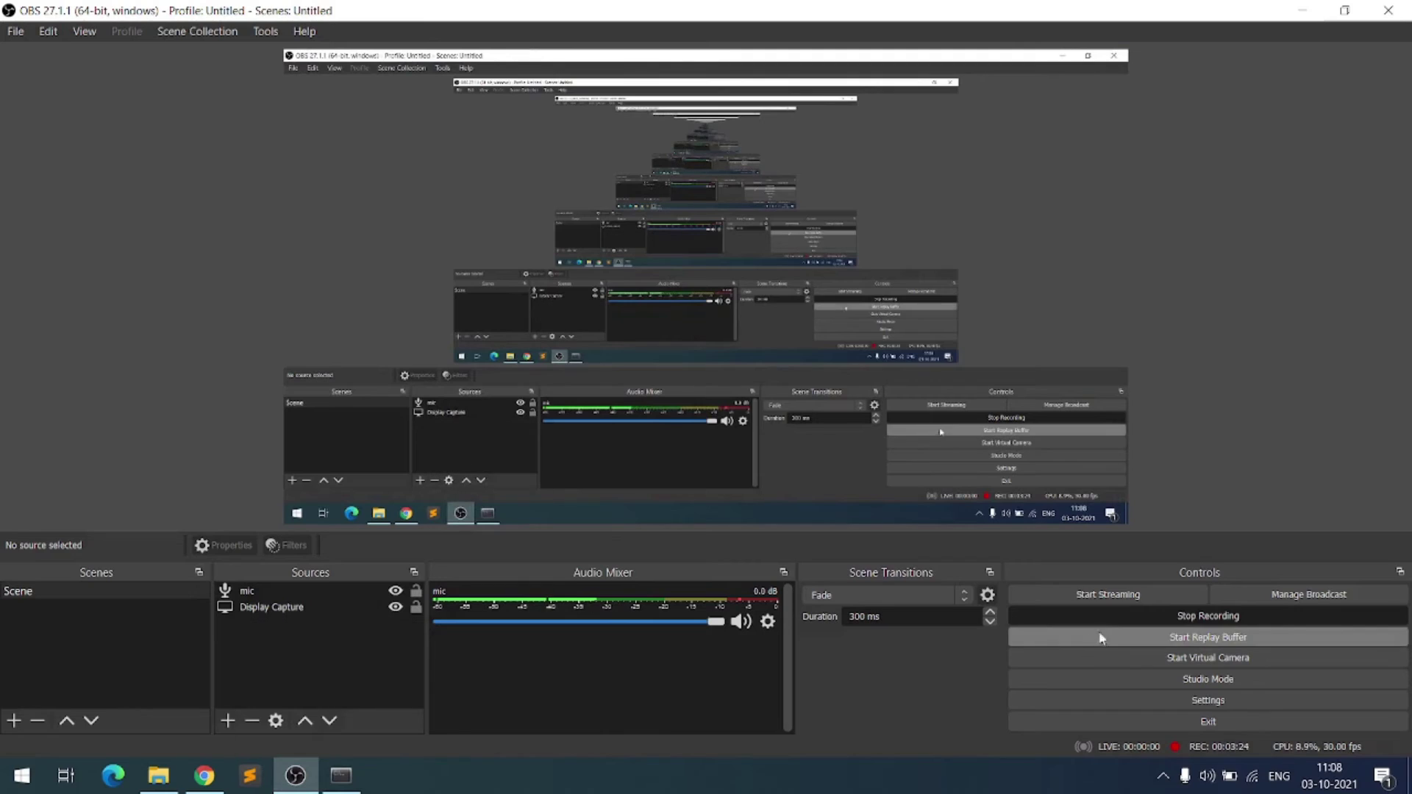